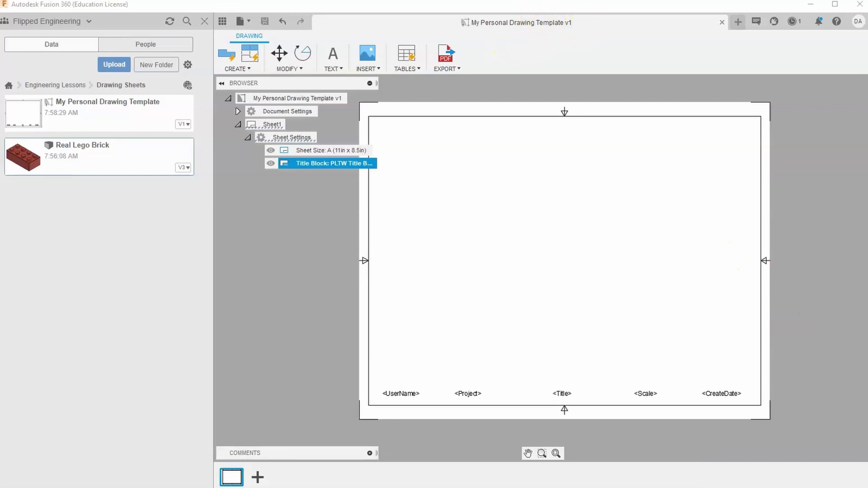
Close the open drawing template and start a new drawing from the Real Lego Brick design
left_click(722, 22)
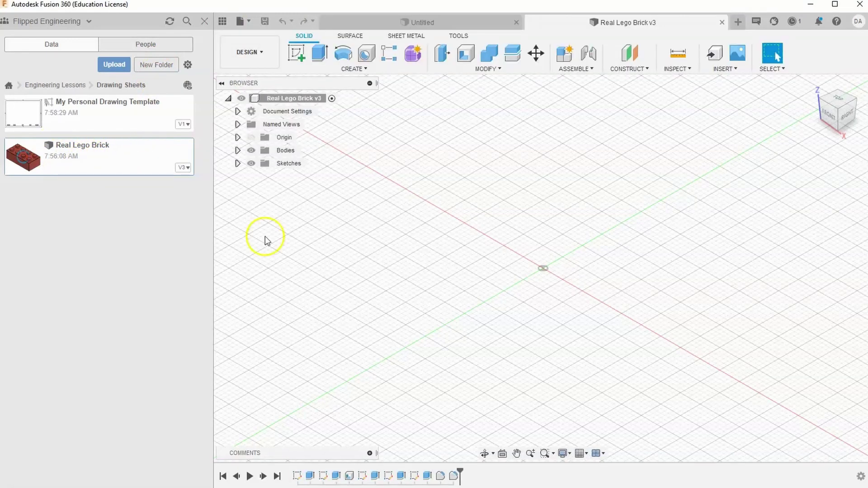
left_click(251, 22)
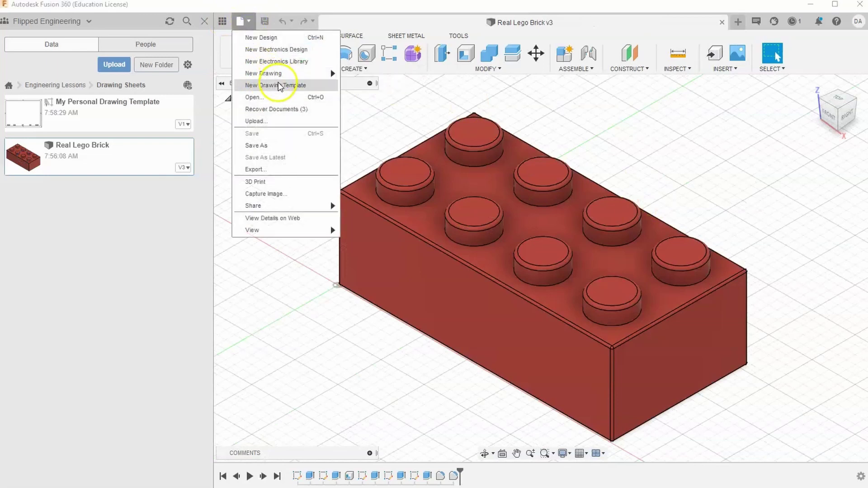
mouse_move(286, 79)
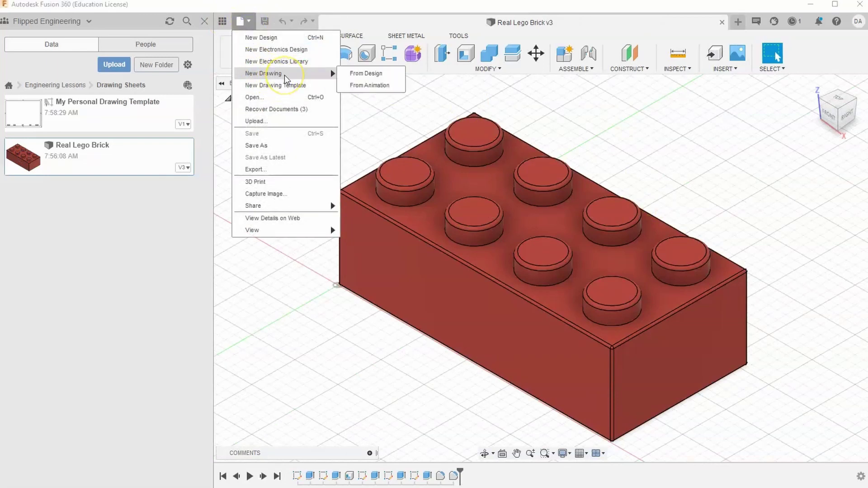
left_click(348, 75)
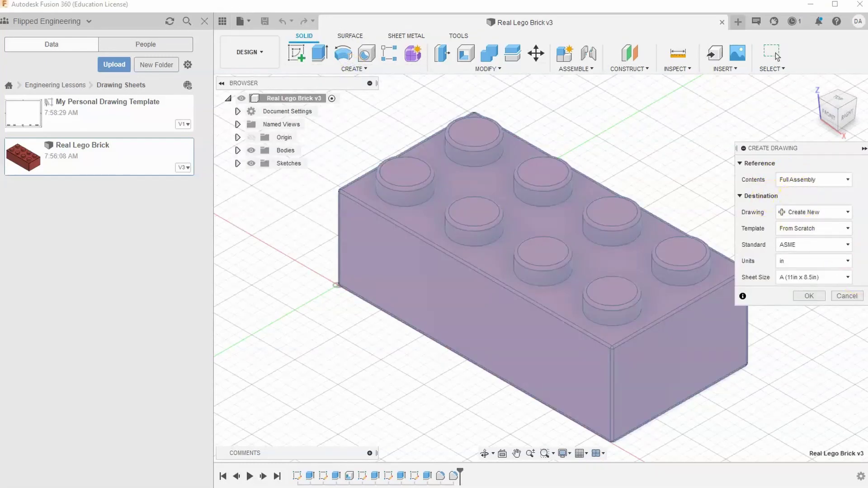
Choose My Personal Drawing Template from the Drawing Sheets folder of Engineering Lessons as the new drawing's template
left_click(835, 230)
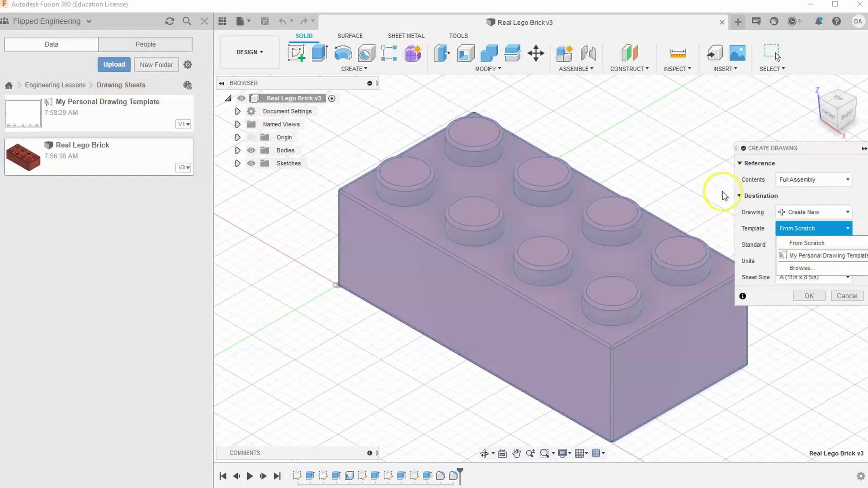
left_click(795, 269)
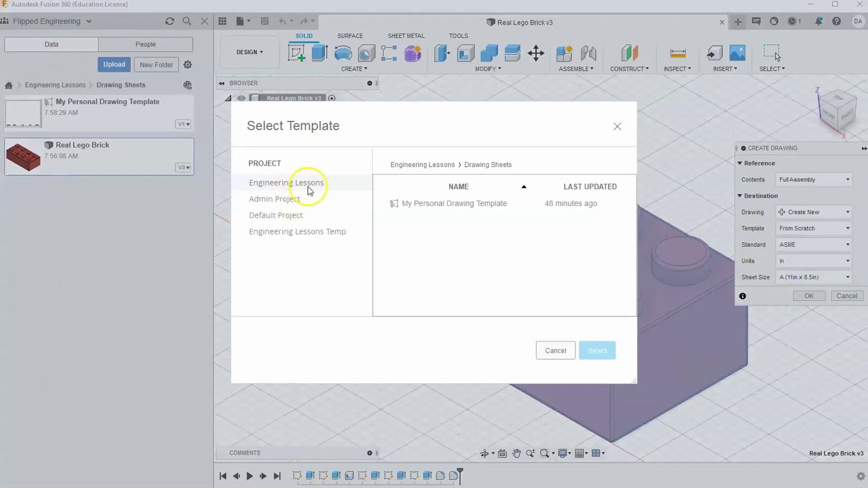
left_click(427, 166)
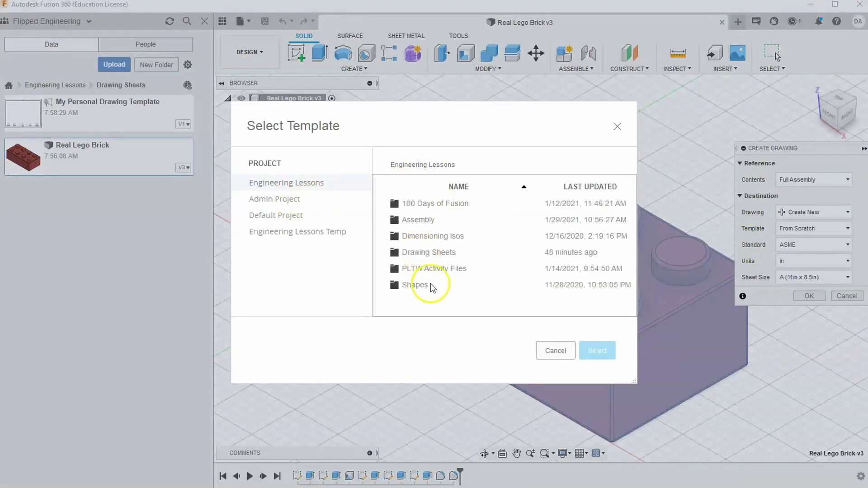
double_click(432, 253)
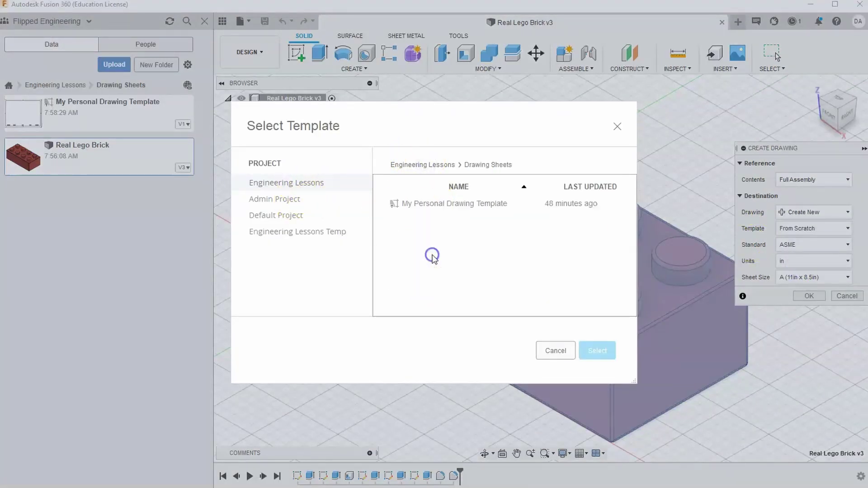
left_click(435, 205)
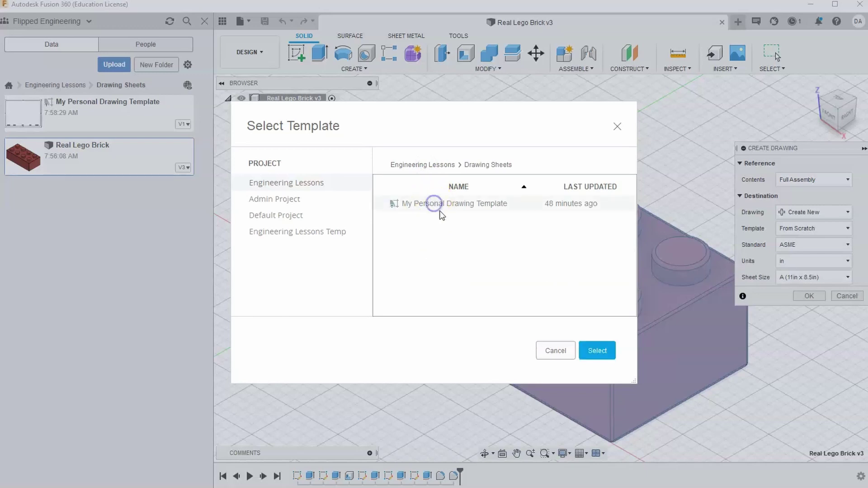
left_click(598, 351)
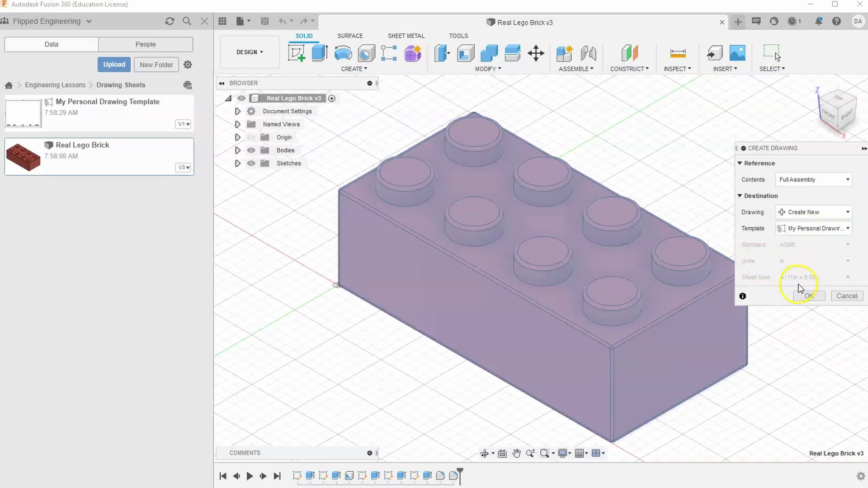
Switch the drawing's template to From Scratch and examine the available sheet sizes
left_click(807, 229)
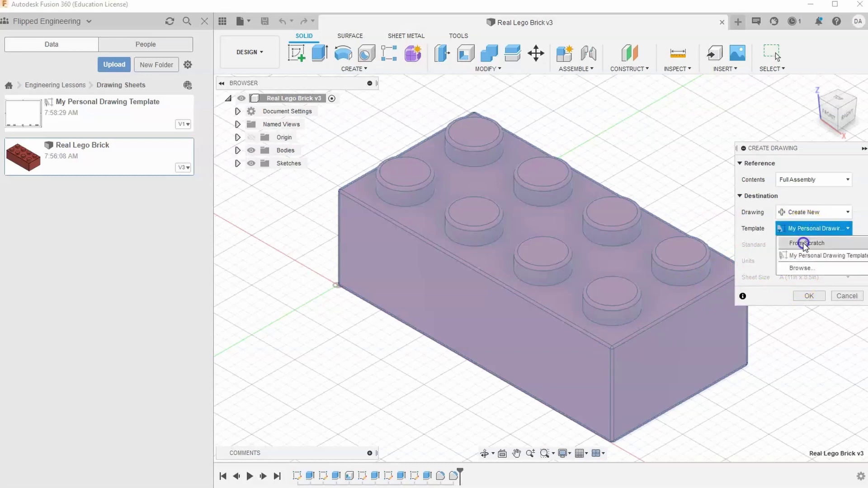
left_click(807, 243)
left_click(809, 277)
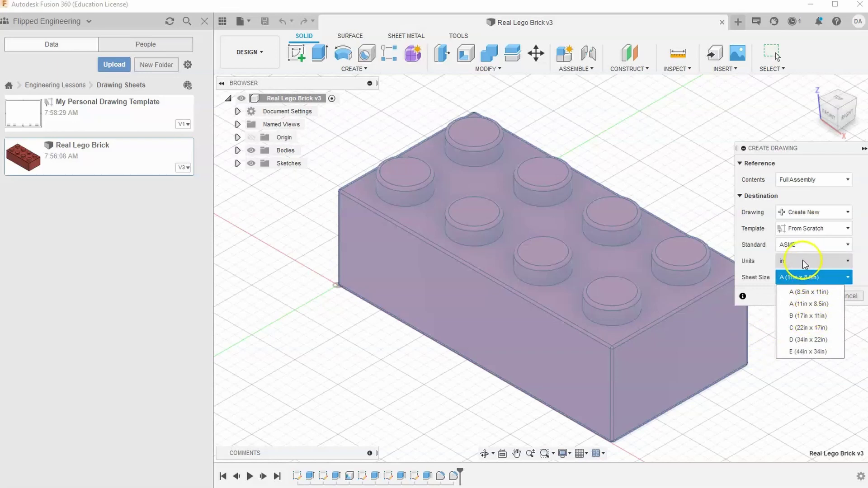
Set the template to My Personal Drawing Template and create the drawing
left_click(808, 228)
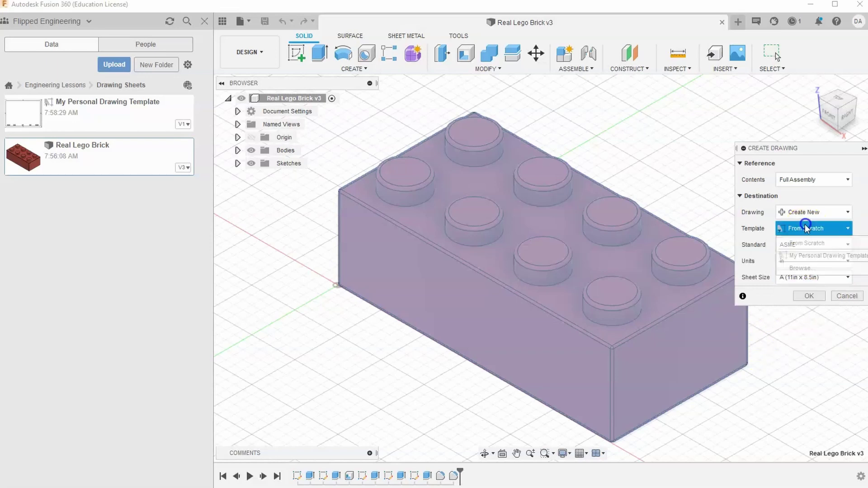
left_click(805, 256)
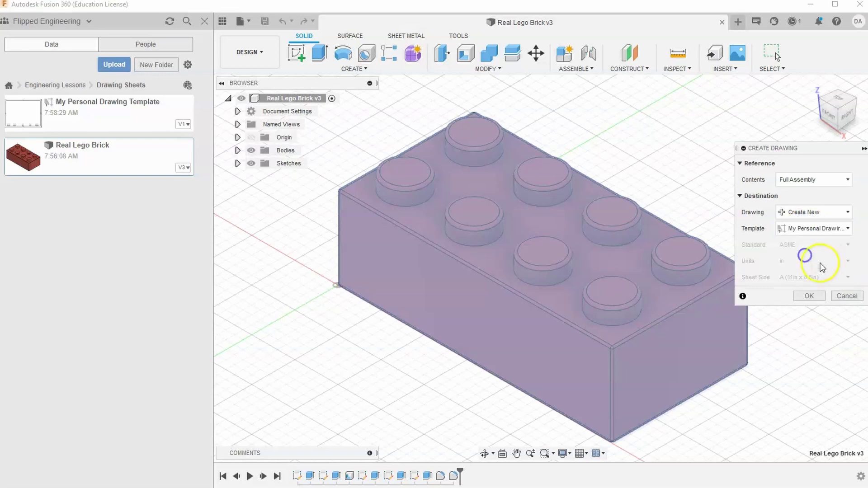
left_click(810, 296)
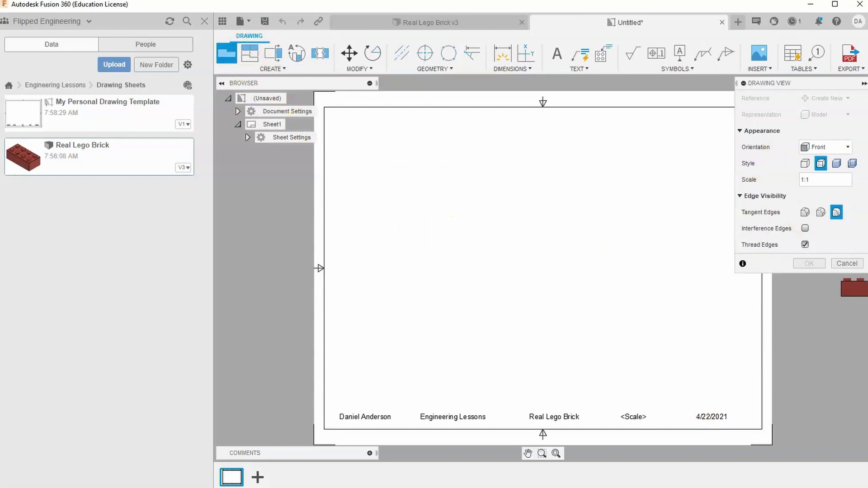
left_click(832, 147)
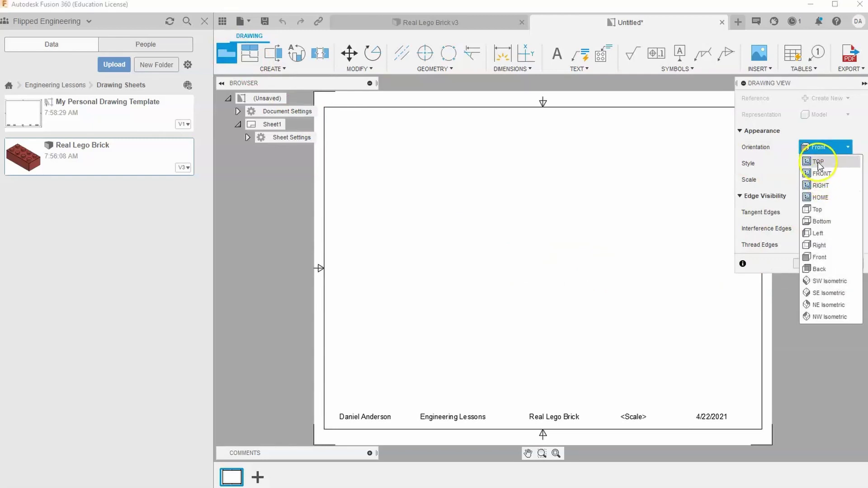
left_click(819, 163)
left_click(855, 266)
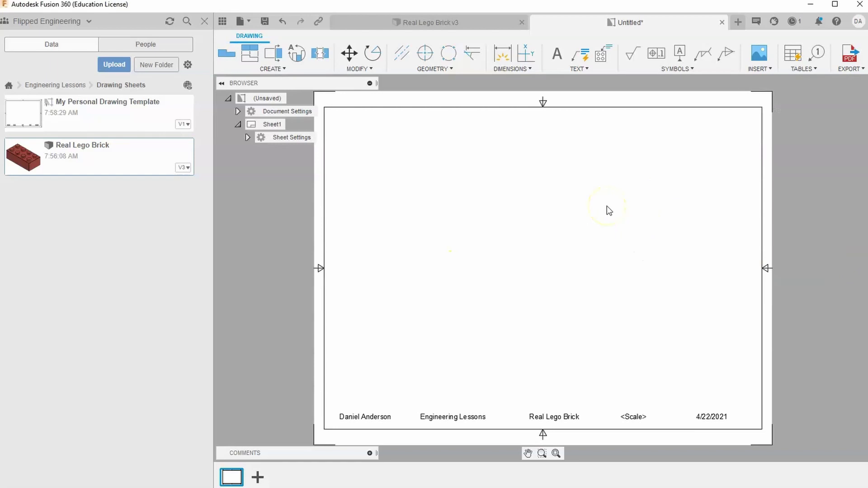
Place a front base view of the brick at 1:1 scale near the centre of the sheet
left_click(226, 53)
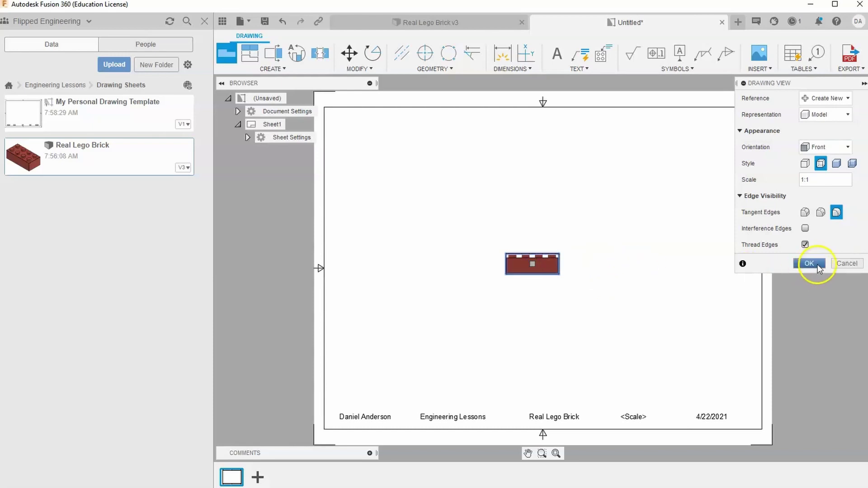
left_click(810, 263)
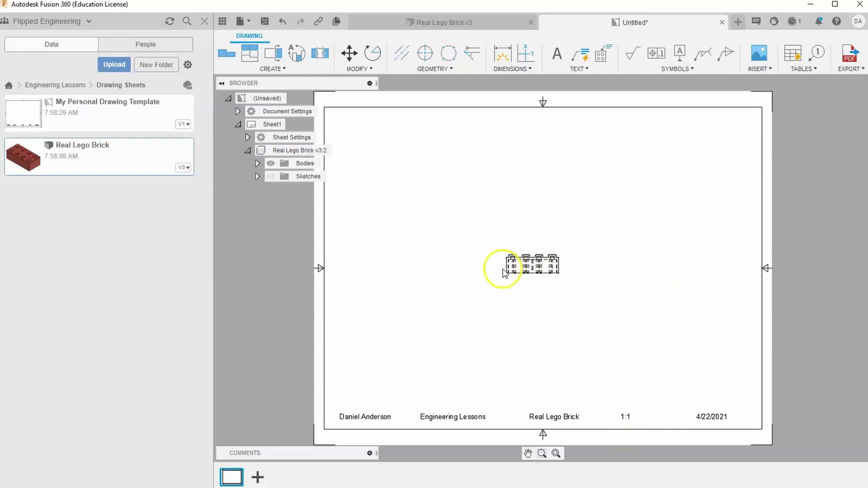
Change the front view's style to show only visible edges, without hidden lines
scroll(504, 273, "up", 3)
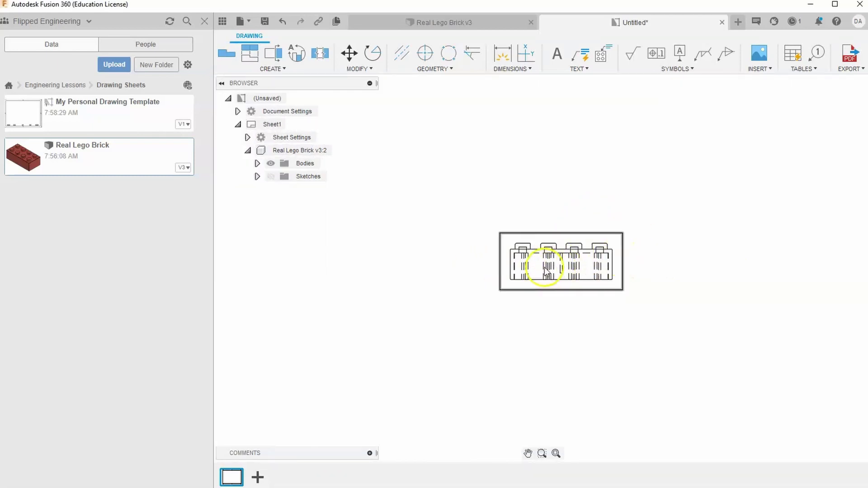
scroll(547, 264, "up", 1)
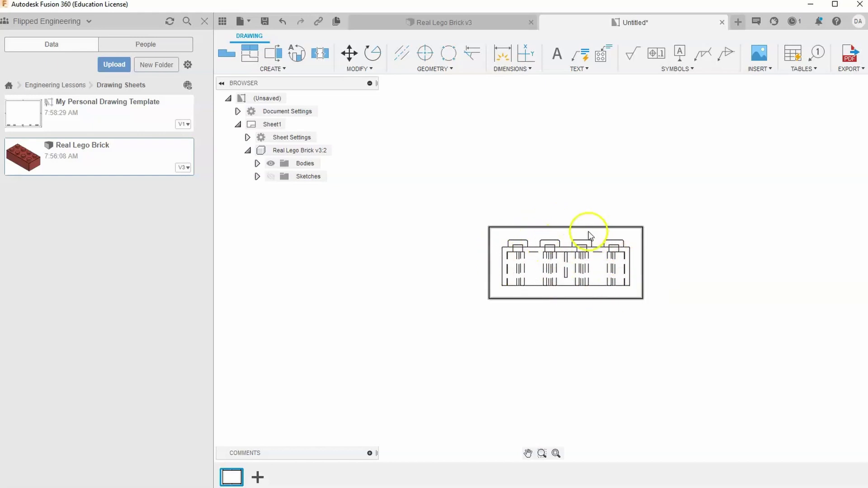
scroll(583, 235, "down", 3)
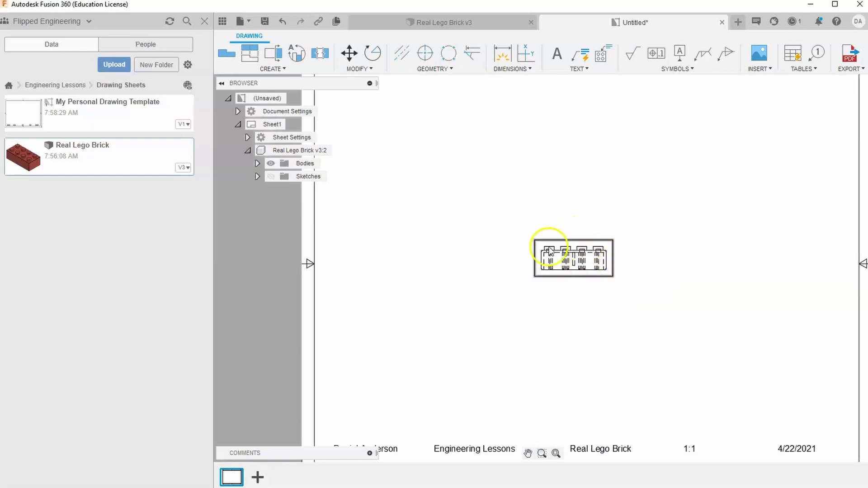
left_click(587, 243)
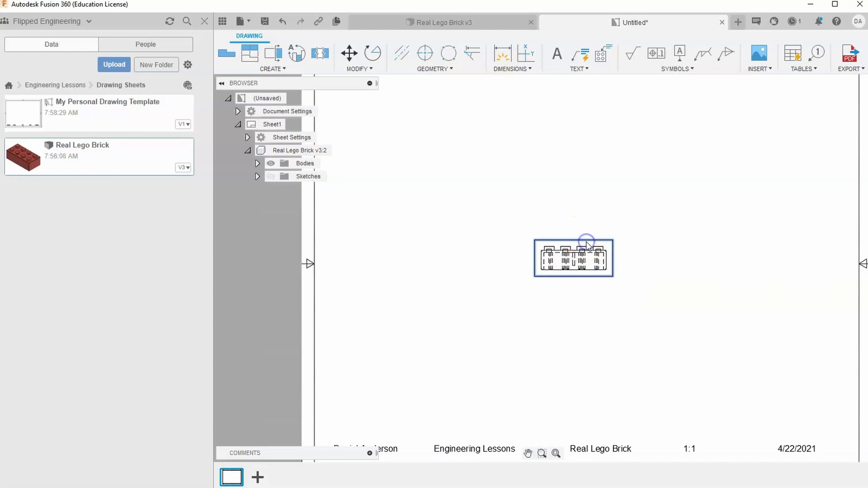
left_click(587, 244)
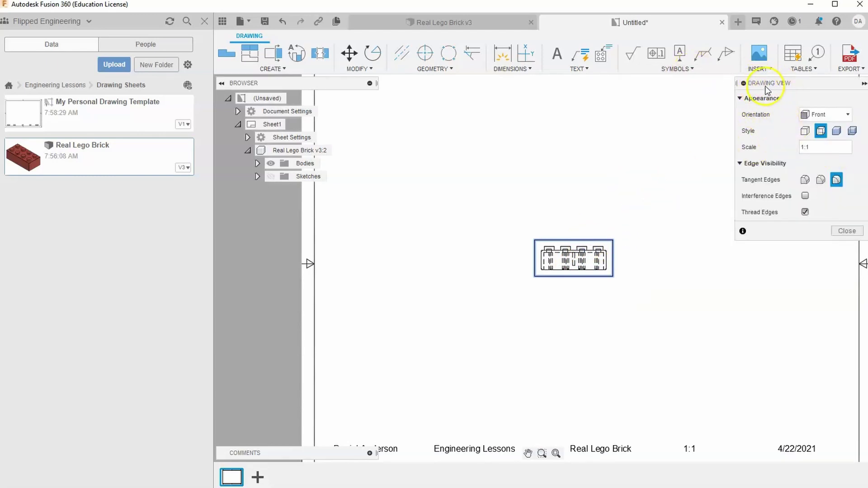
left_click(806, 131)
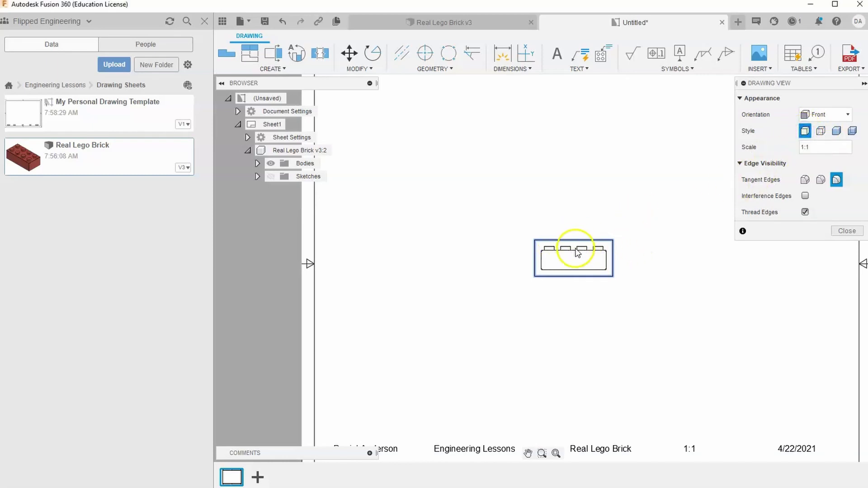
left_click(847, 231)
Project a top view, a right side view and an upper-right isometric view from the front view
middle_click(638, 188)
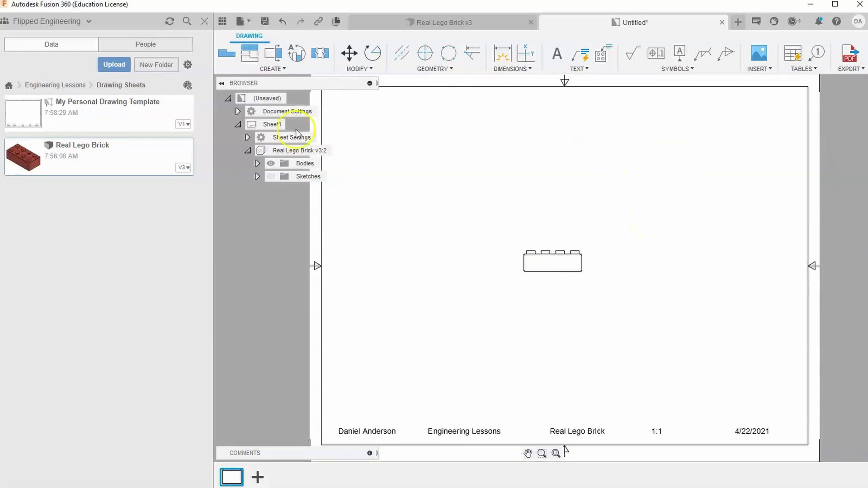
left_click(246, 57)
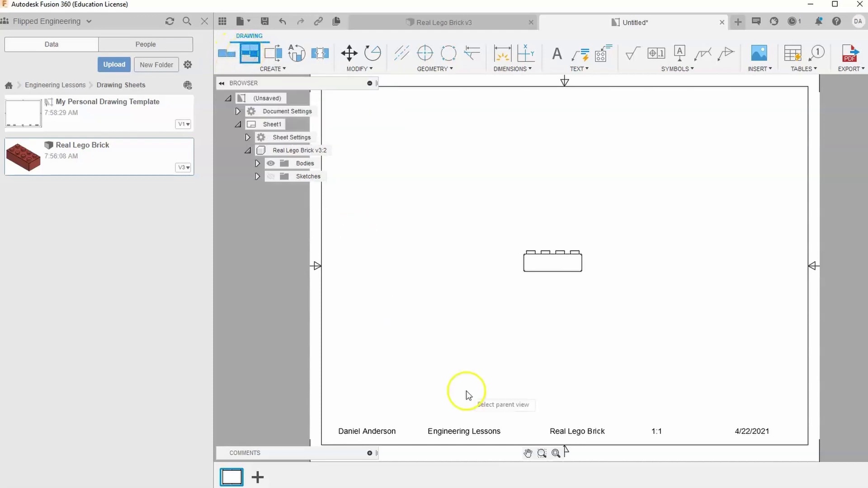
left_click(558, 266)
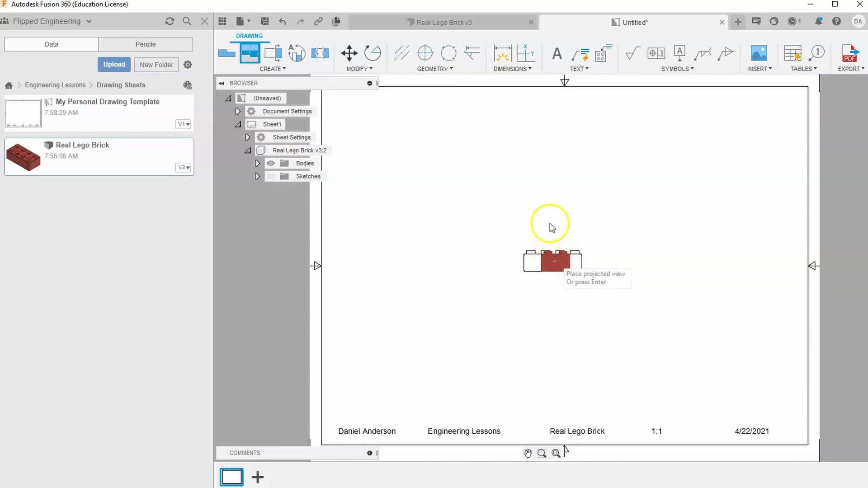
left_click(547, 199)
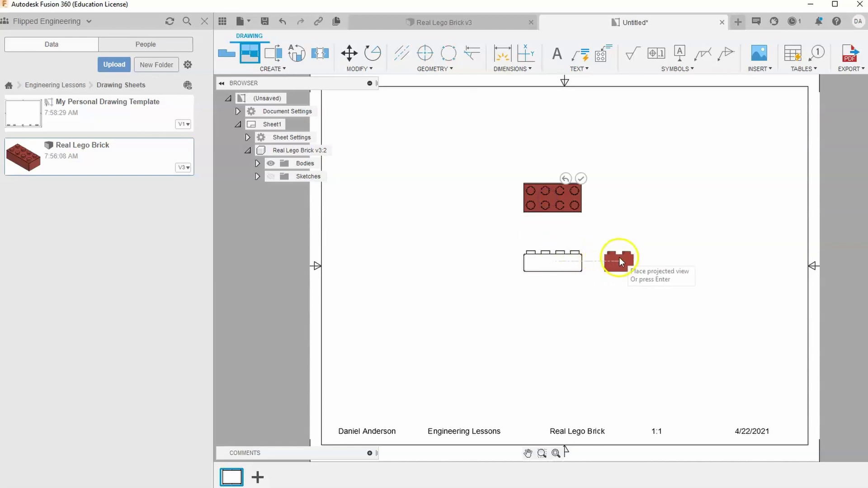
left_click(631, 259)
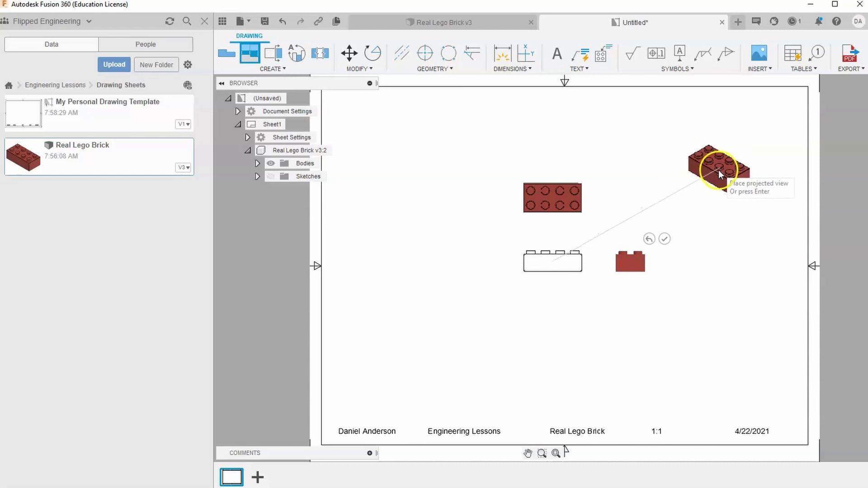
left_click(716, 164)
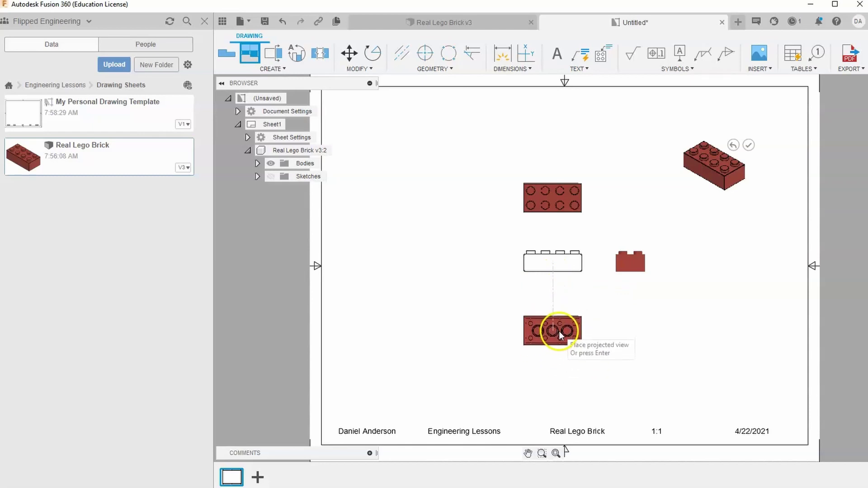
Project a bottom view and a lower-right isometric view from the front view and finish the projected views
left_click(559, 322)
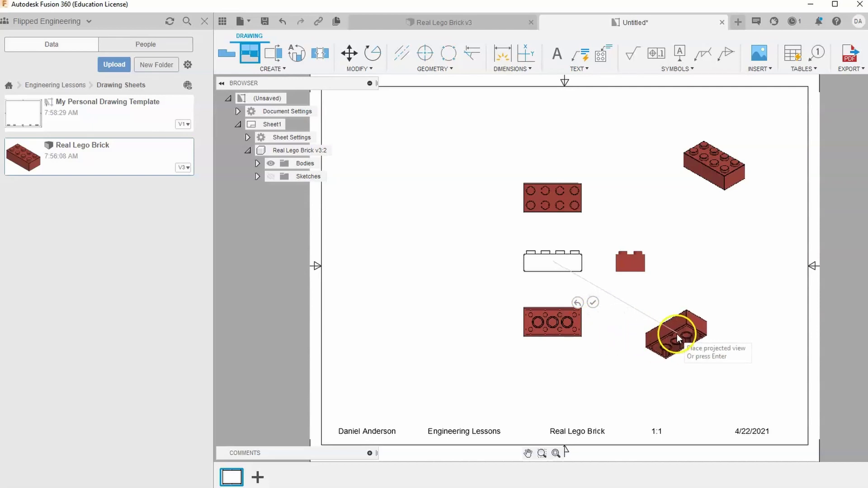
left_click(702, 345)
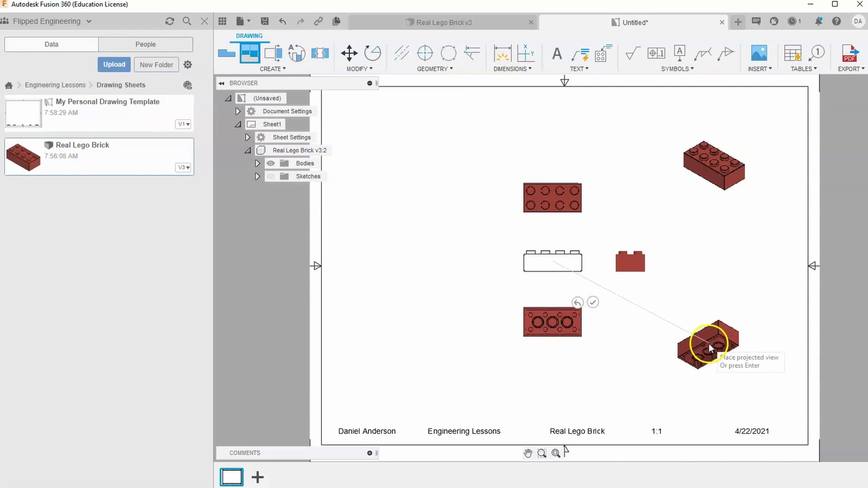
scroll(724, 357, "up", 5)
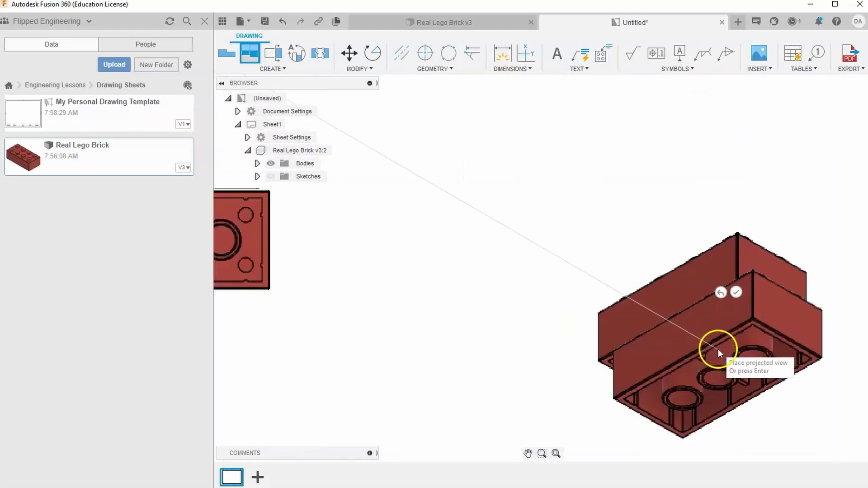
scroll(626, 328, "down", 5)
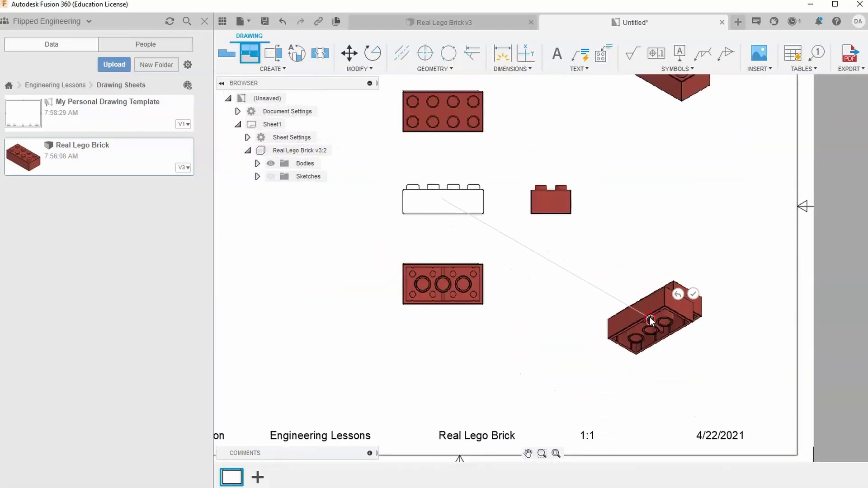
right_click(602, 344)
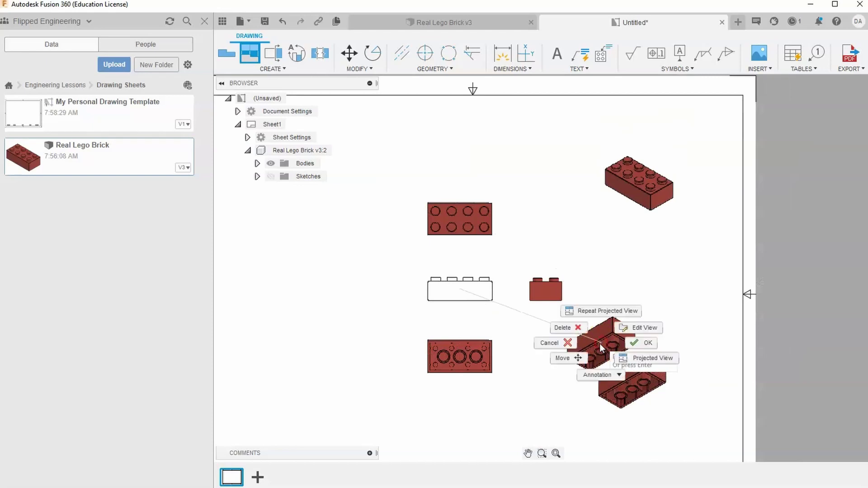
left_click(648, 342)
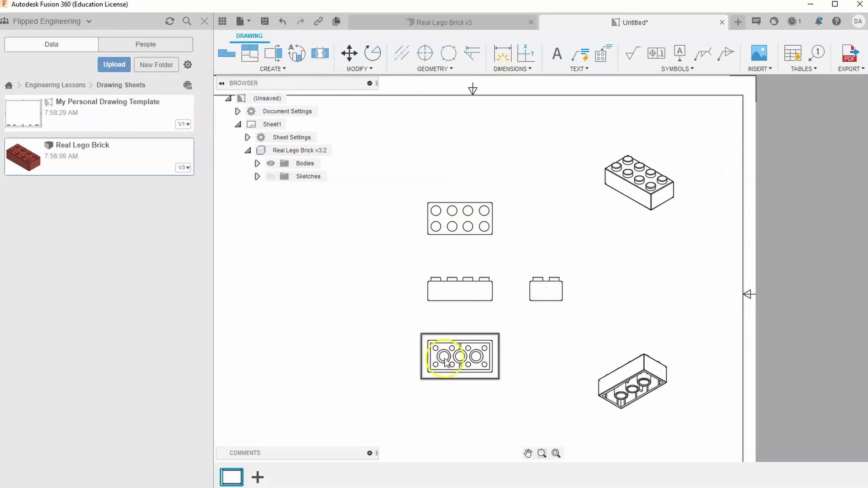
Change the style of the upper-right isometric view to Shaded
scroll(452, 325, "up", 5)
scroll(606, 374, "down", 5)
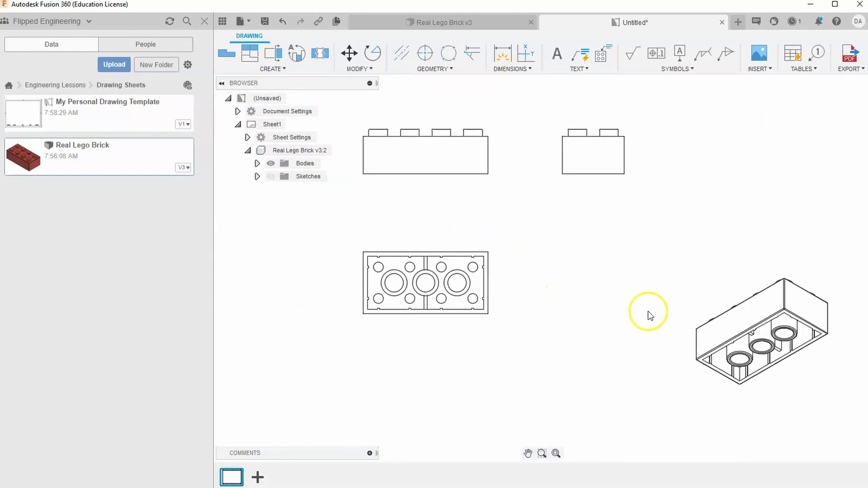
scroll(494, 275, "down", 3)
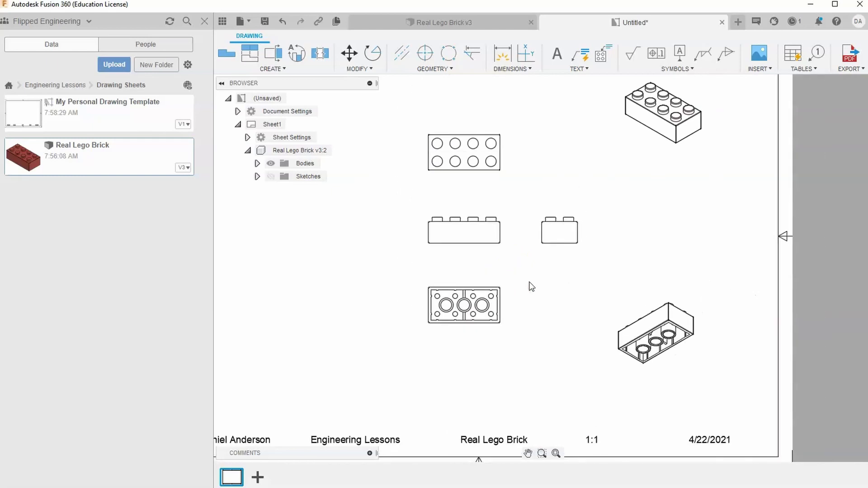
mouse_move(581, 301)
middle_mouse_down()
mouse_move(562, 337)
mouse_move(556, 330)
middle_mouse_up()
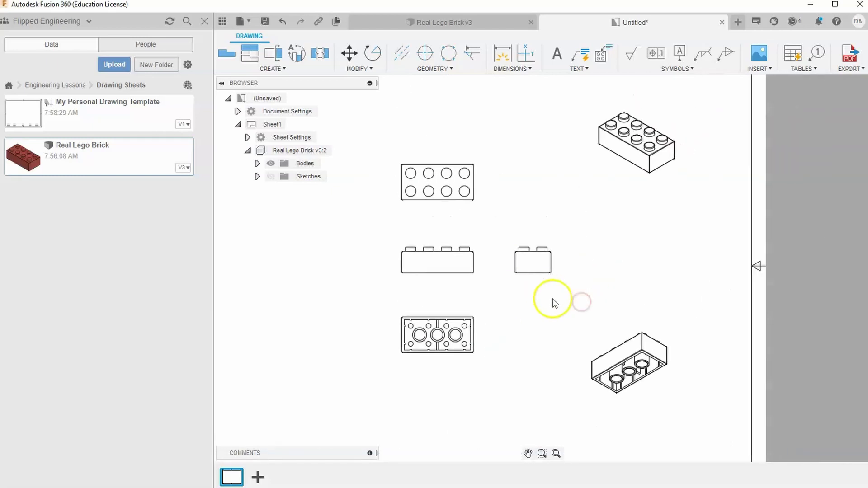
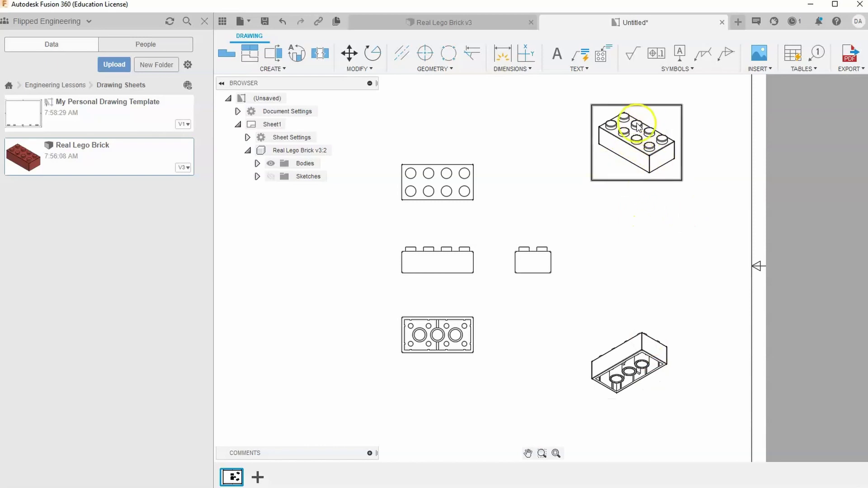
double_click(660, 114)
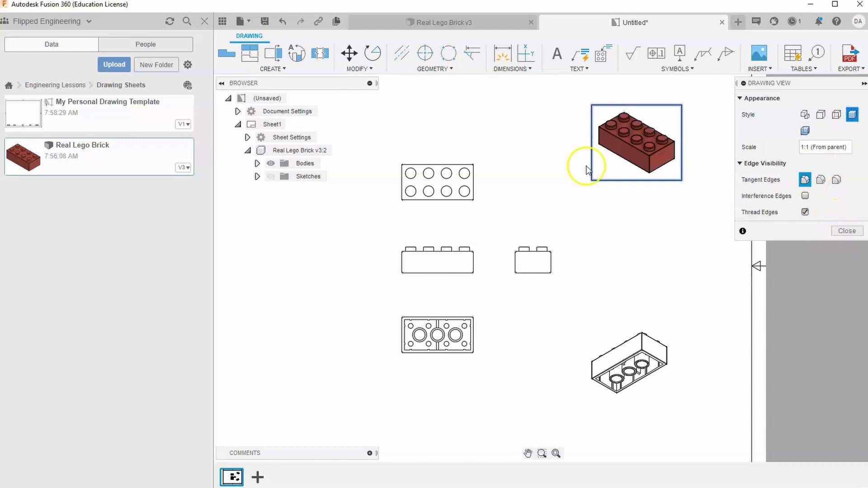
left_click(843, 231)
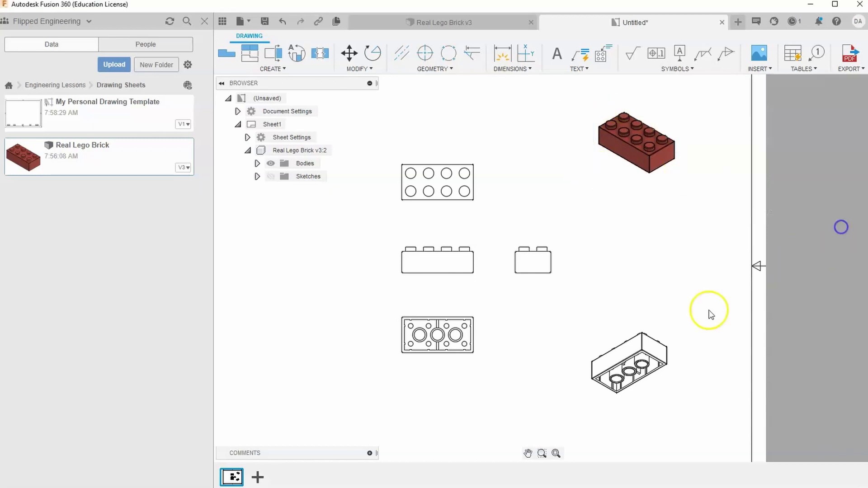
Change the style of the lower-right isometric view to Shaded
double_click(672, 333)
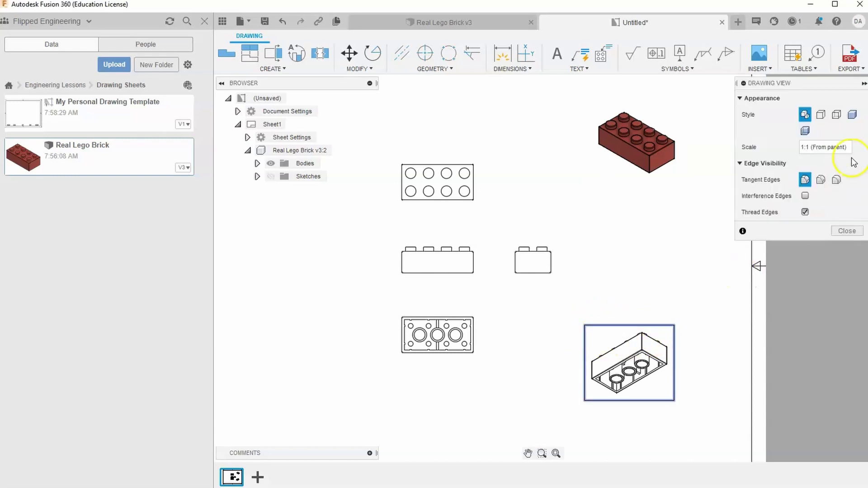
left_click(852, 115)
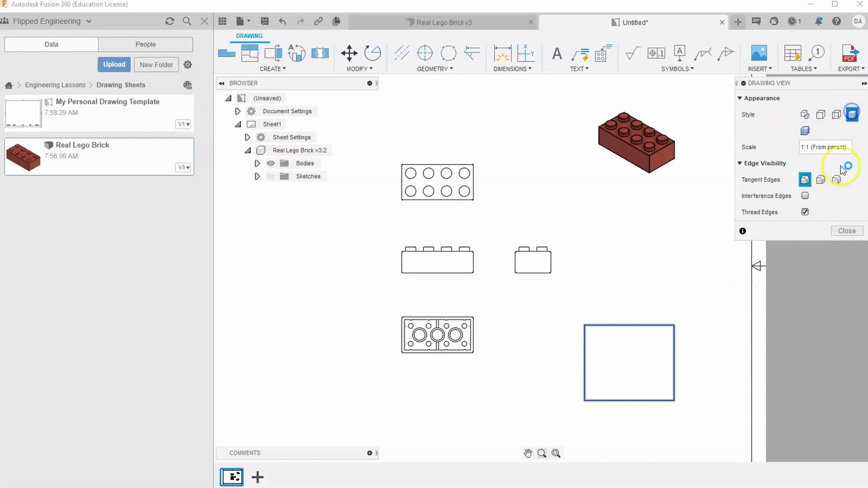
left_click(846, 231)
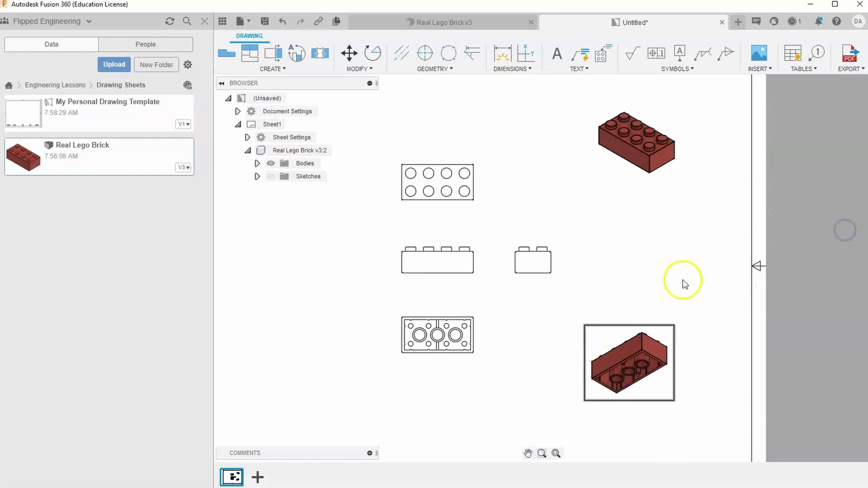
scroll(631, 360, "up", 5)
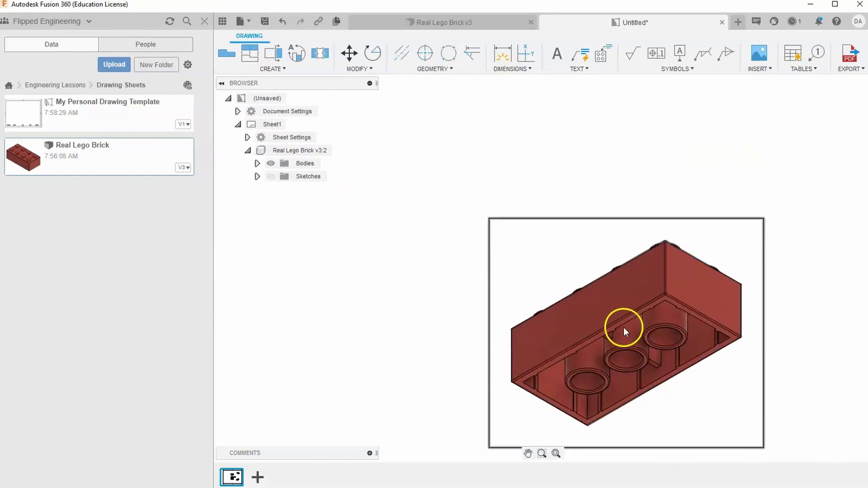
scroll(629, 375, "down", 5)
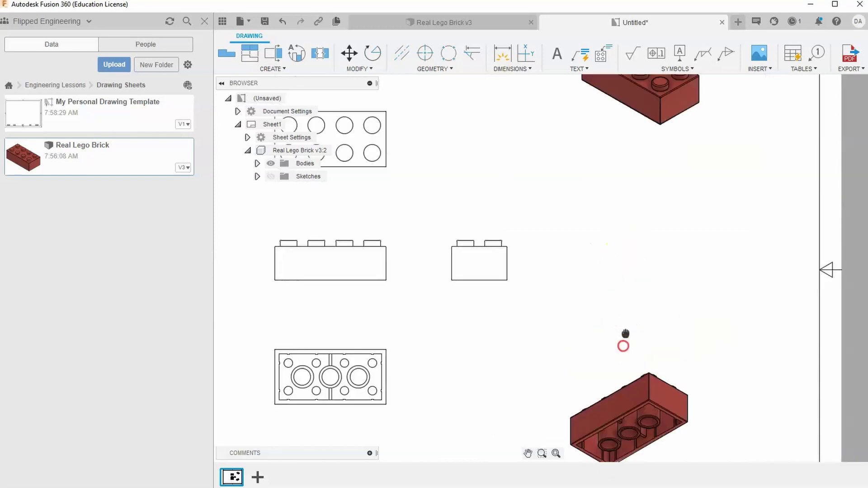
Dimension the brick's overall length in the front view, placing the dimension below the view
middle_click_drag(235, 360, 392, 313)
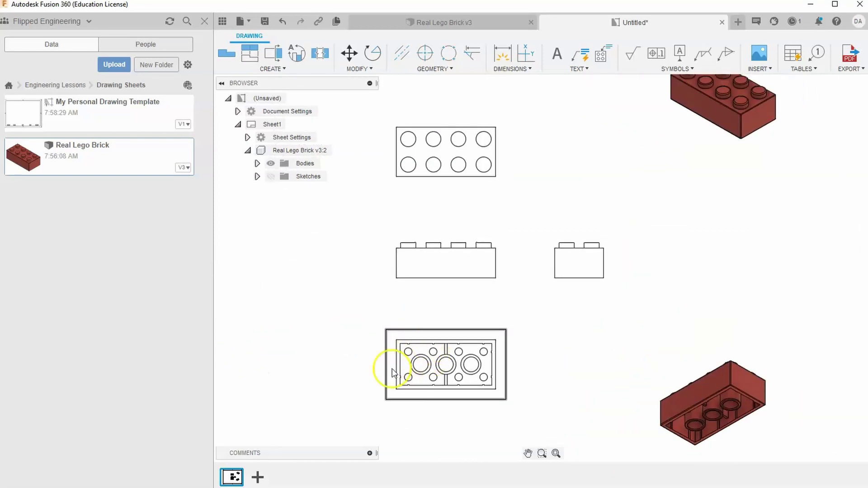
mouse_move(704, 182)
middle_mouse_down()
mouse_move(693, 278)
mouse_move(706, 244)
mouse_move(692, 300)
mouse_move(641, 339)
mouse_move(547, 330)
middle_mouse_up()
scroll(547, 330, "down", 2)
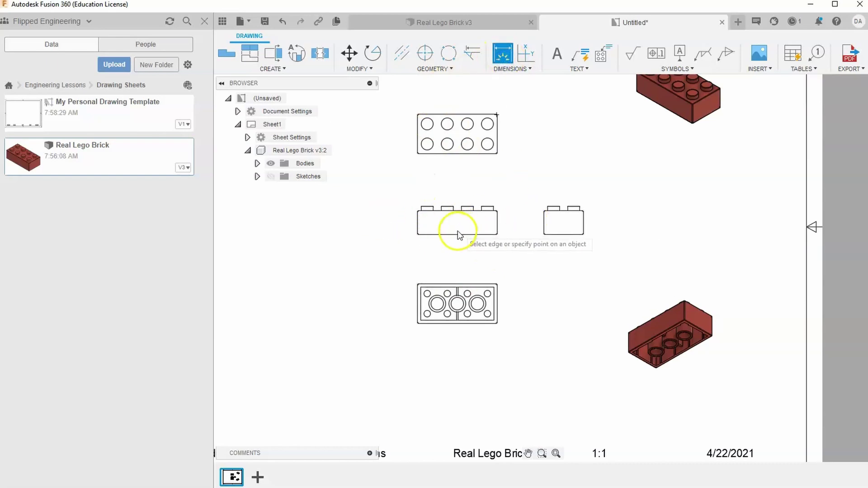
scroll(421, 228, "up", 1)
scroll(414, 225, "up", 2)
left_click(413, 220)
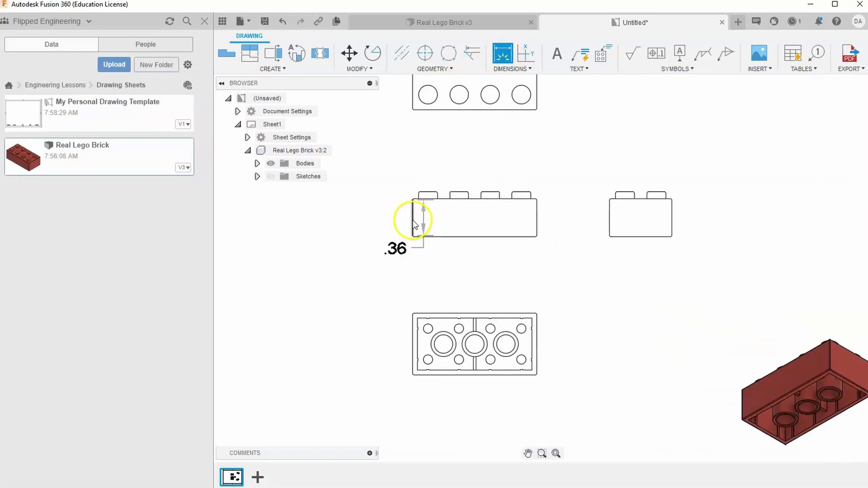
left_click(537, 218)
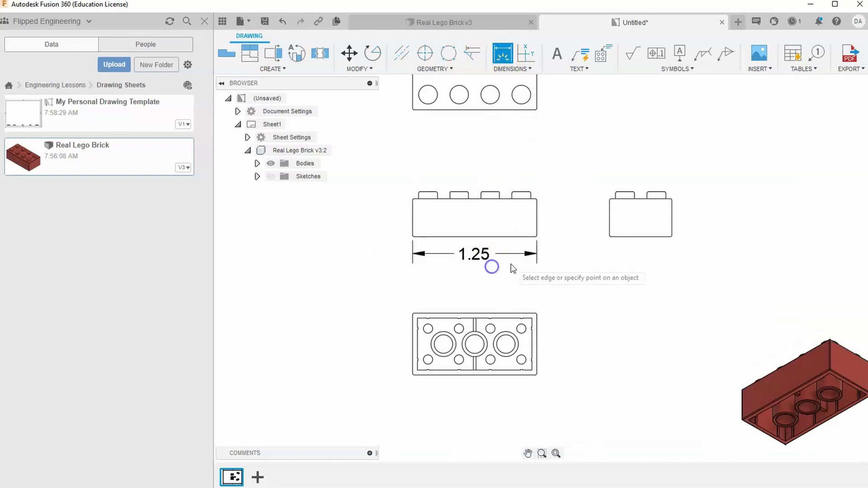
Dimension the distance across the outer edges of the two studs in the right side view, placing it above the view
scroll(523, 267, "down", 1)
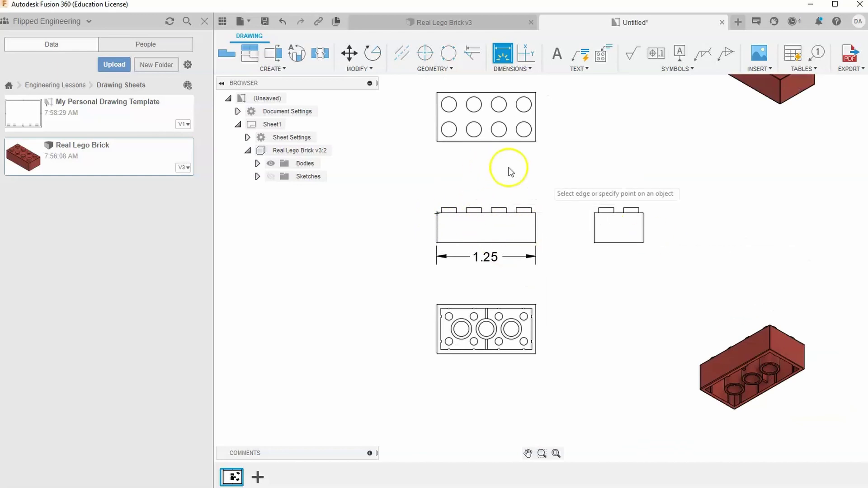
scroll(608, 223, "up", 3)
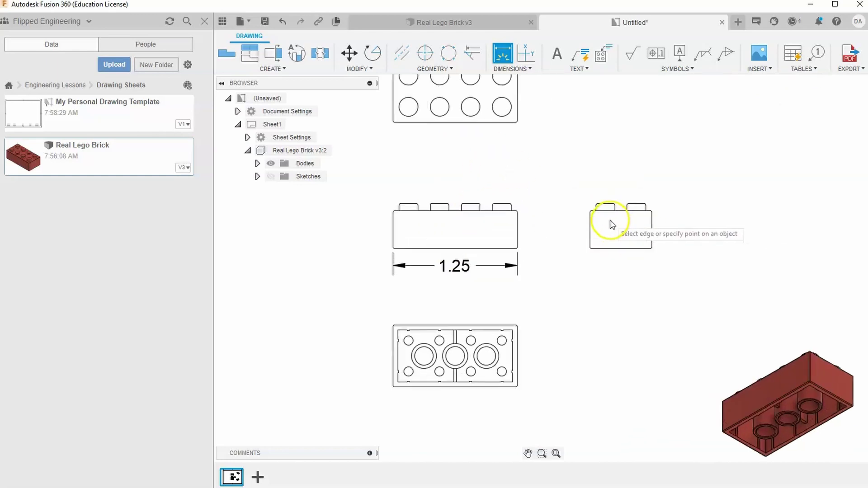
left_click(592, 200)
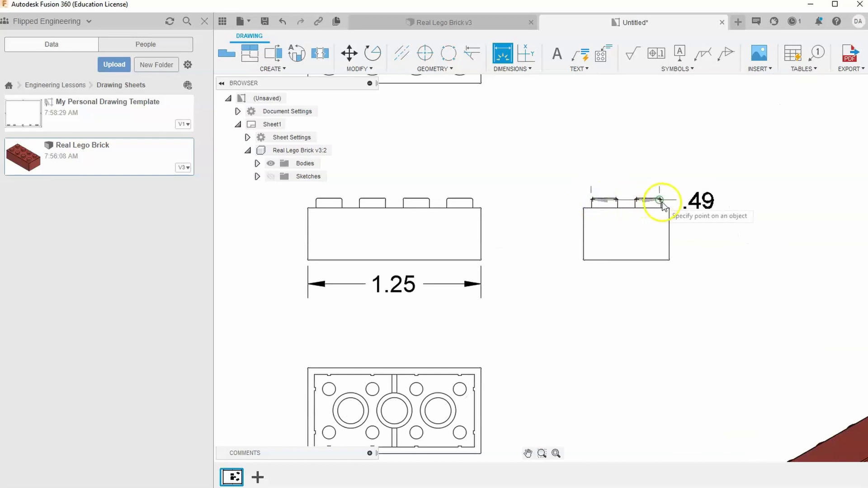
left_click(656, 154)
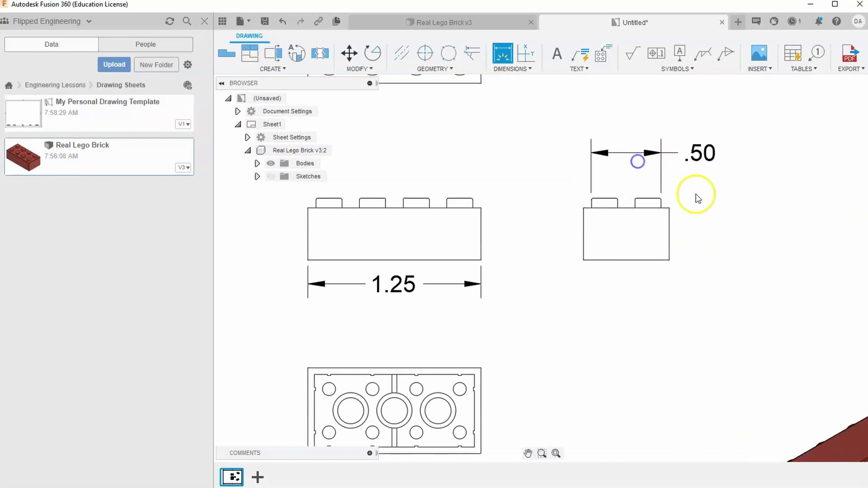
right_click(714, 194)
left_click(747, 194)
Start a section view of the top view, with a horizontal cutting line through the centres of the lower stud row, extending past both ends
scroll(556, 269, "down", 2)
mouse_move(557, 269)
middle_mouse_down()
mouse_move(550, 351)
mouse_move(541, 337)
mouse_move(541, 230)
mouse_move(527, 213)
middle_mouse_up()
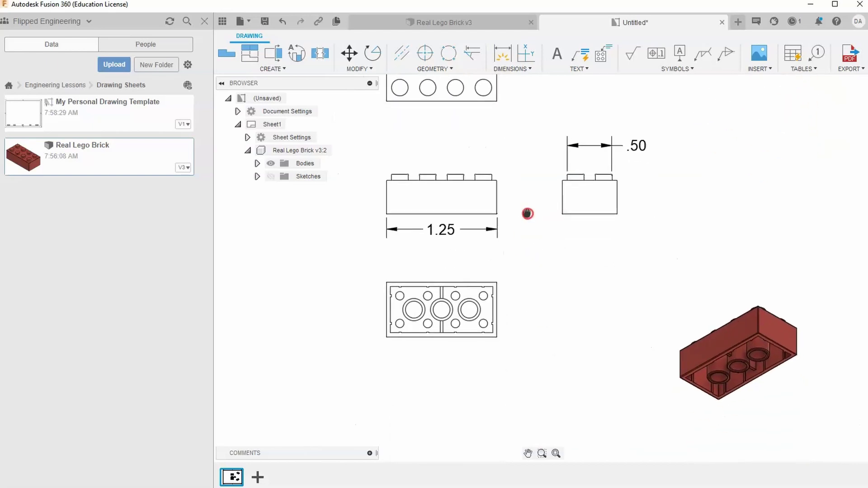
middle_click_drag(545, 269, 554, 325)
scroll(554, 325, "down", 1)
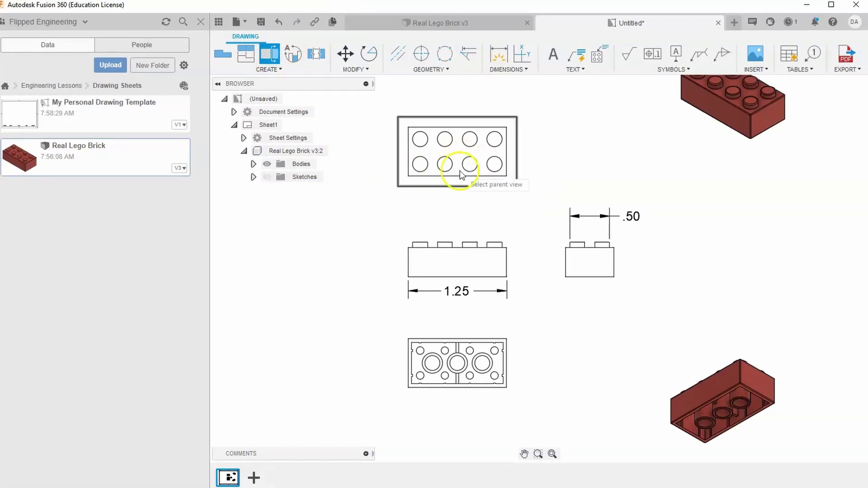
left_click(403, 182)
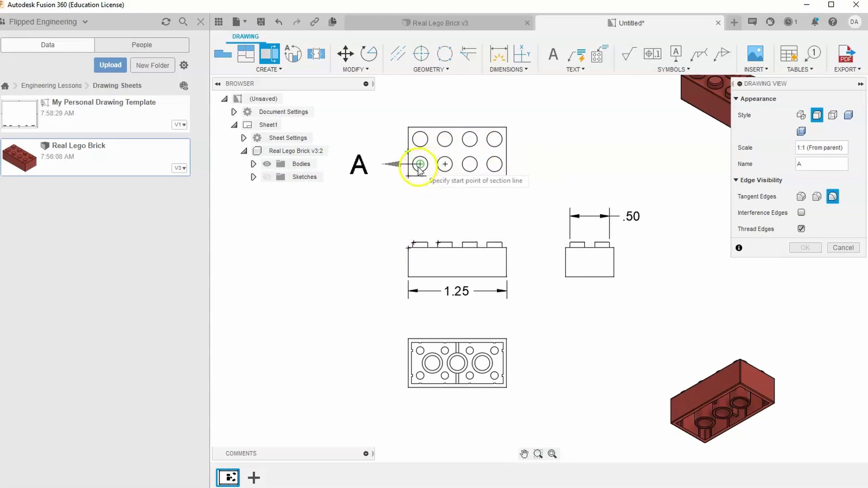
scroll(420, 169, "up", 4)
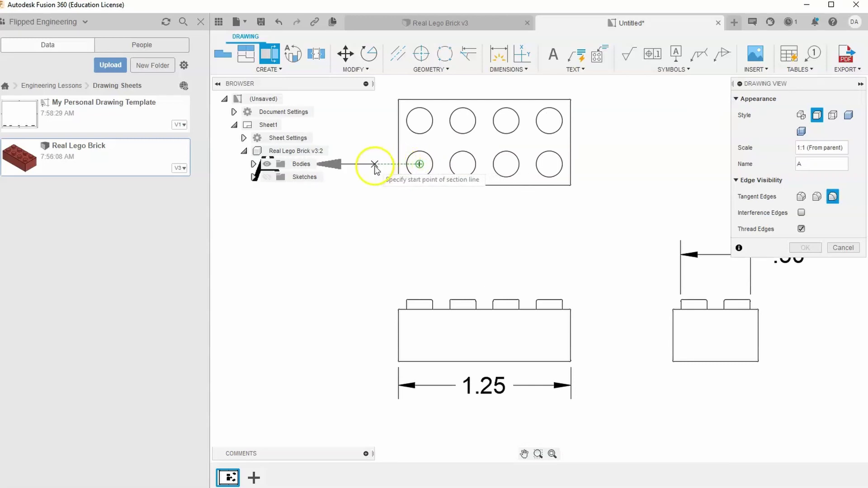
left_click(336, 164)
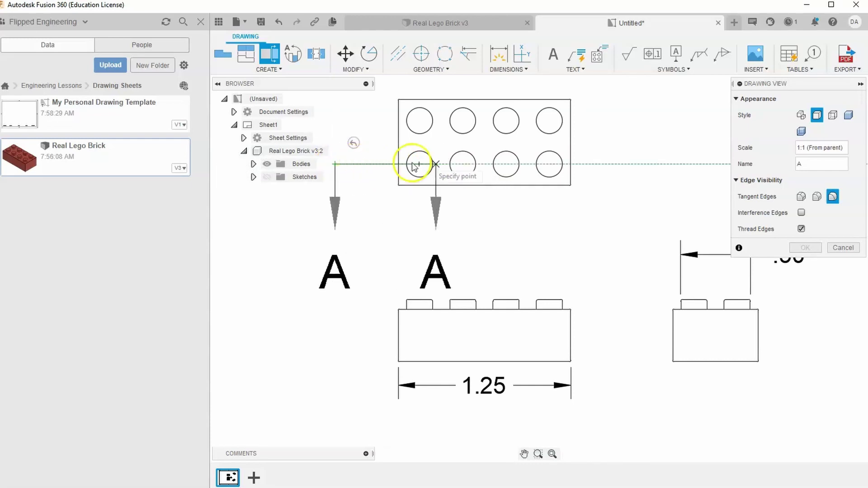
left_click(631, 165)
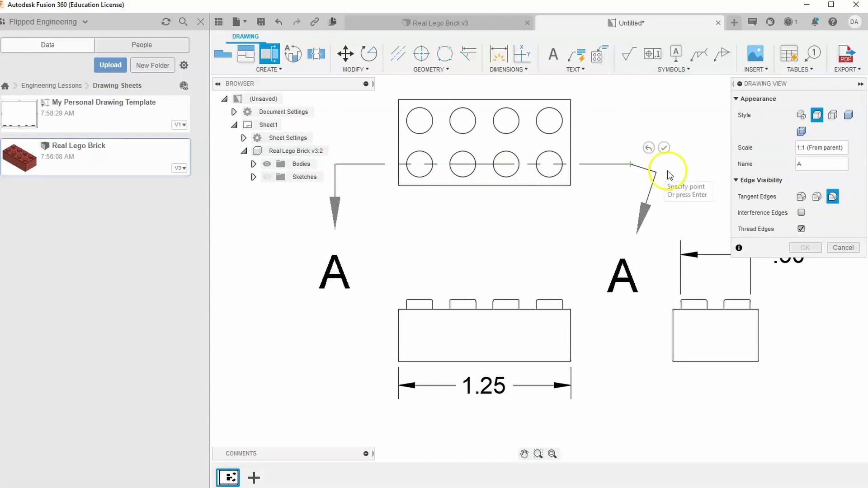
middle_click_drag(604, 131, 605, 132)
scroll(604, 133, "down", 5)
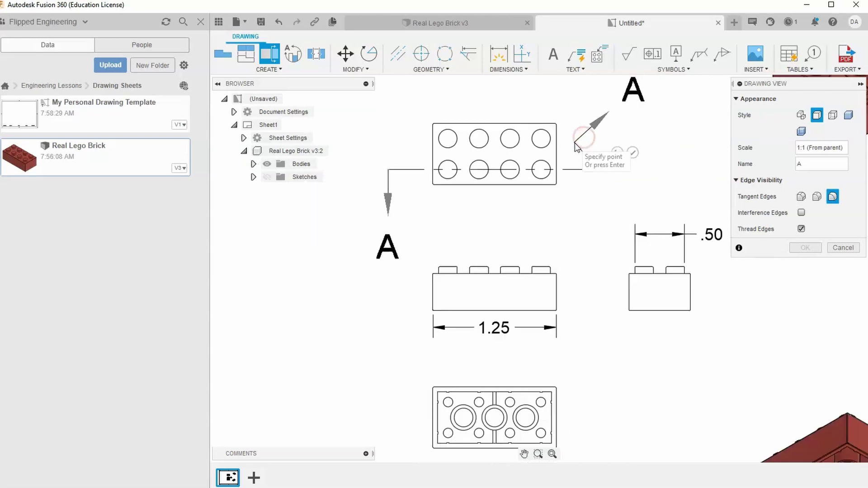
right_click(605, 133)
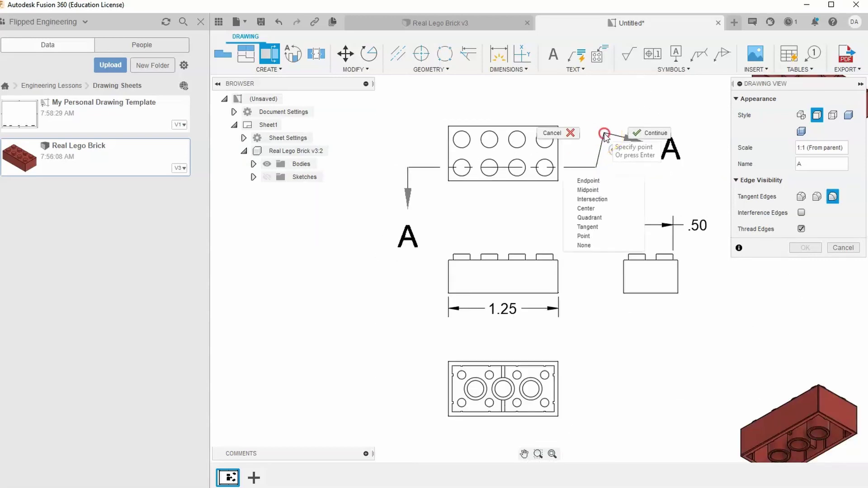
left_click(650, 132)
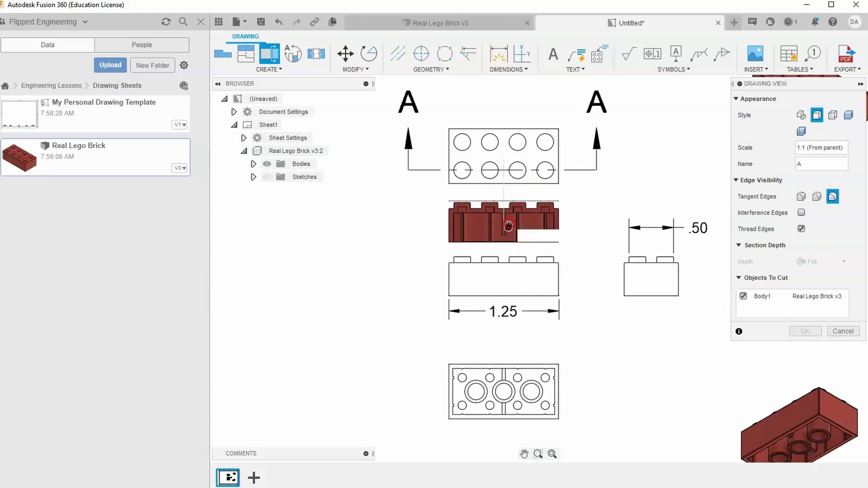
Place the section view directly above the top view, aligned with it, at full section depth
middle_click_drag(509, 221, 501, 231)
middle_click_drag(517, 105, 530, 175)
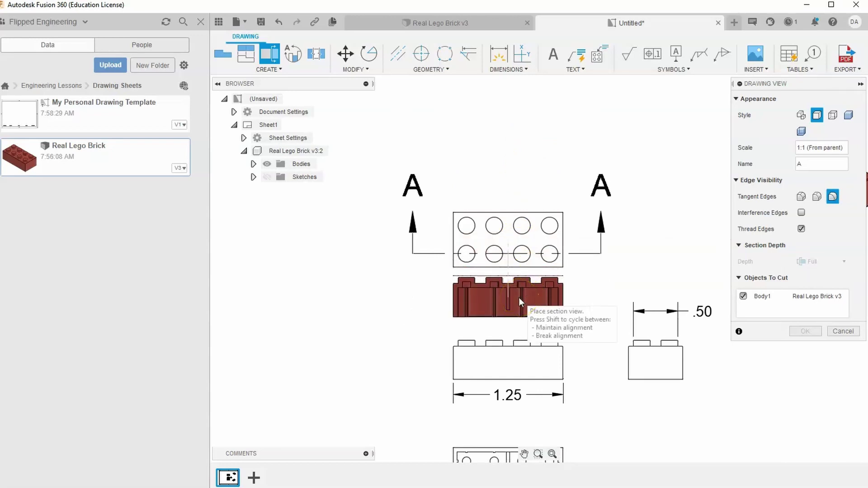
key("shift")
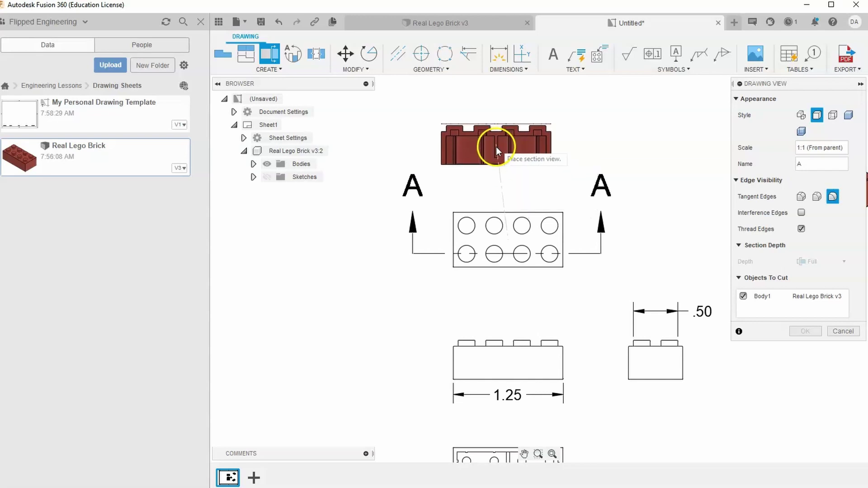
middle_click_drag(496, 131, 519, 173)
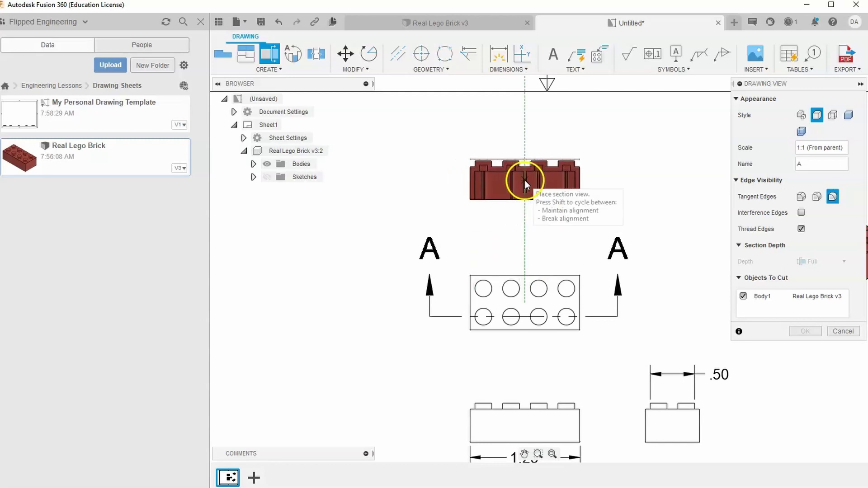
left_click(526, 175)
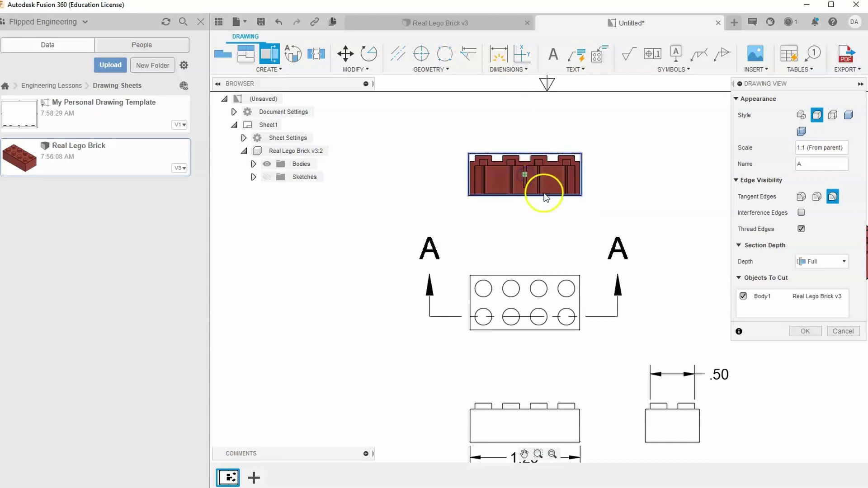
left_click(807, 332)
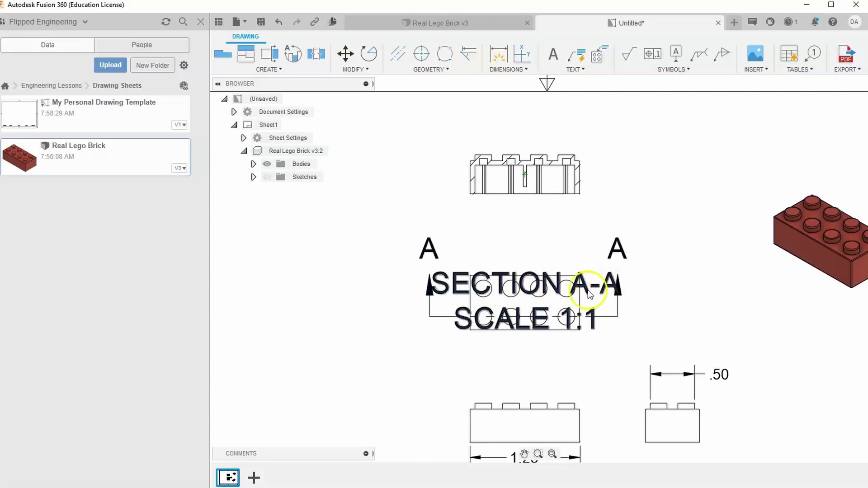
Move the "SECTION A-A SCALE 1:1" label off the top view into the empty area left of the section view
left_click(444, 285)
left_click(440, 287)
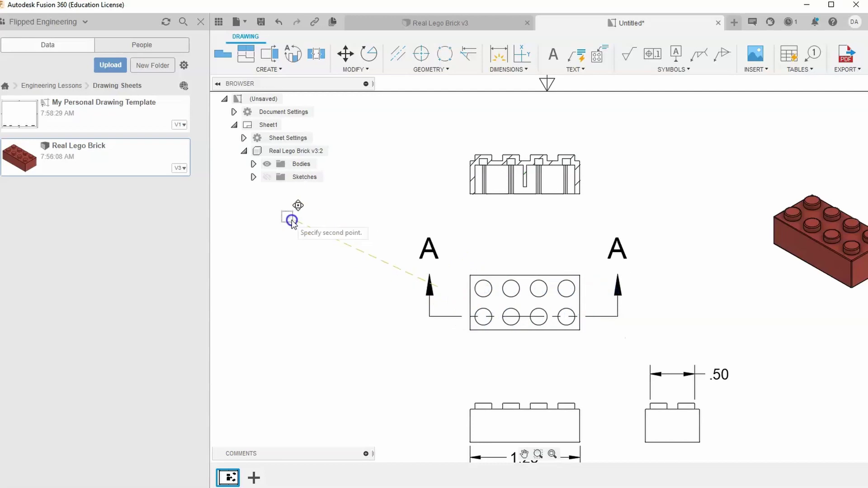
scroll(425, 228, "up", 3)
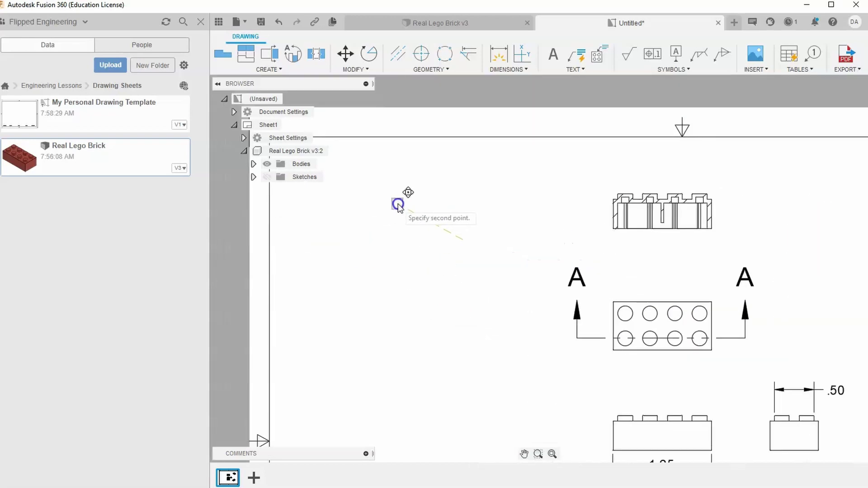
left_click(421, 218)
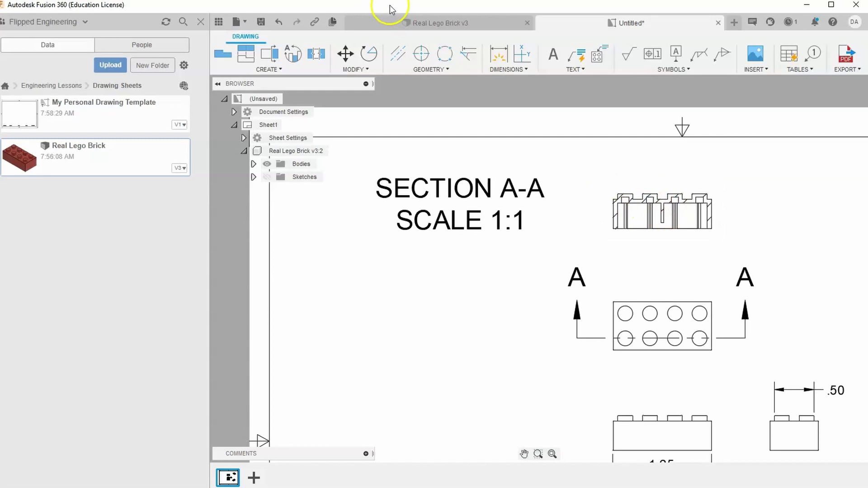
Create a section analysis at -4 mm from the long front face in the Real Lego Brick model and view the cut from the front
left_click(421, 24)
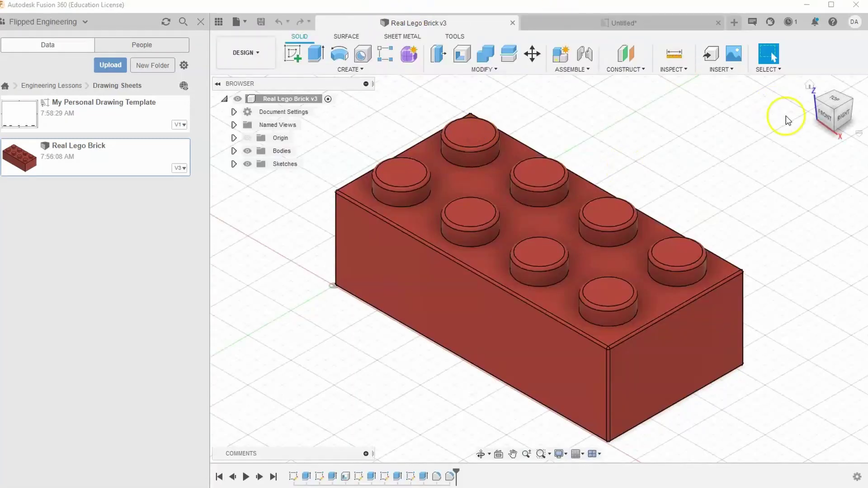
left_click(673, 69)
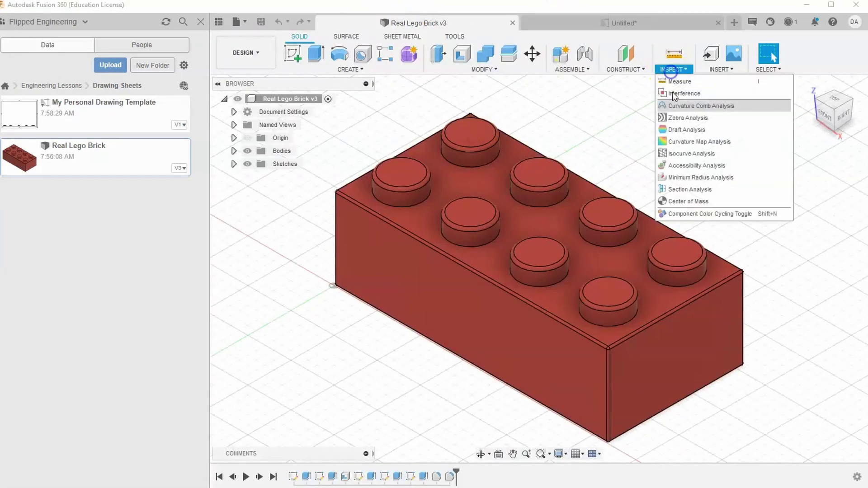
left_click(706, 189)
left_click(472, 328)
left_click_drag(472, 327, 526, 326)
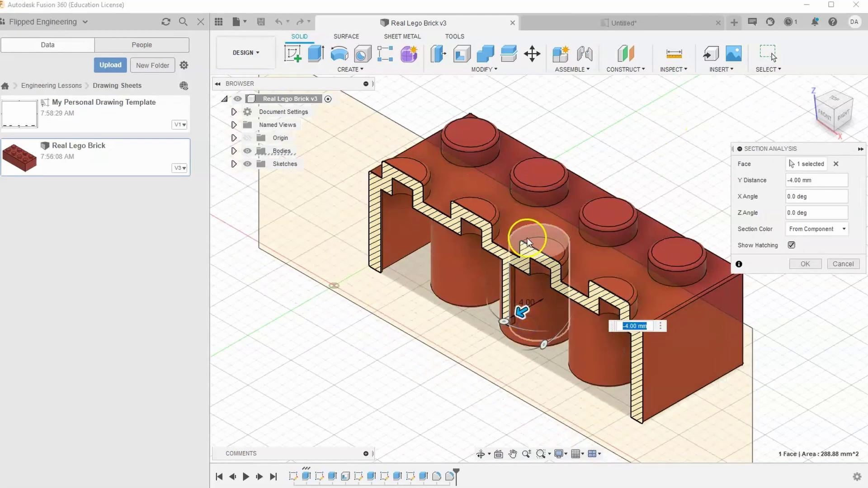
scroll(543, 251, "up", 3)
middle_click_drag(471, 229, 469, 154)
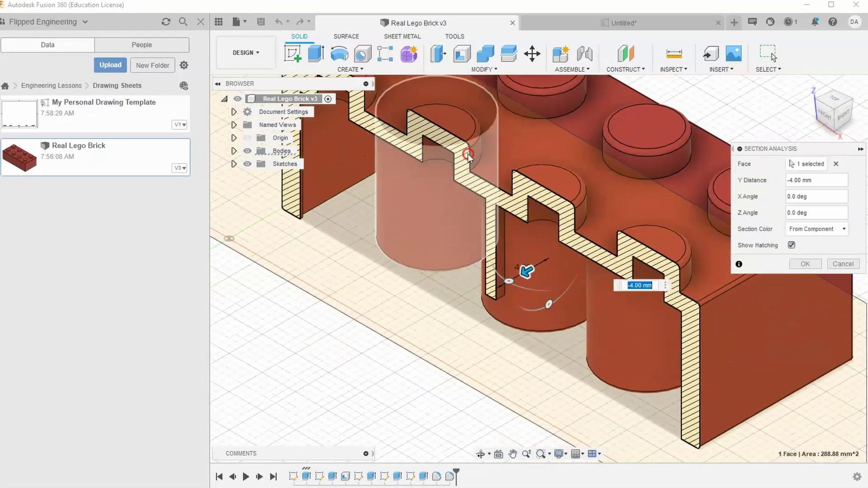
left_click(823, 120)
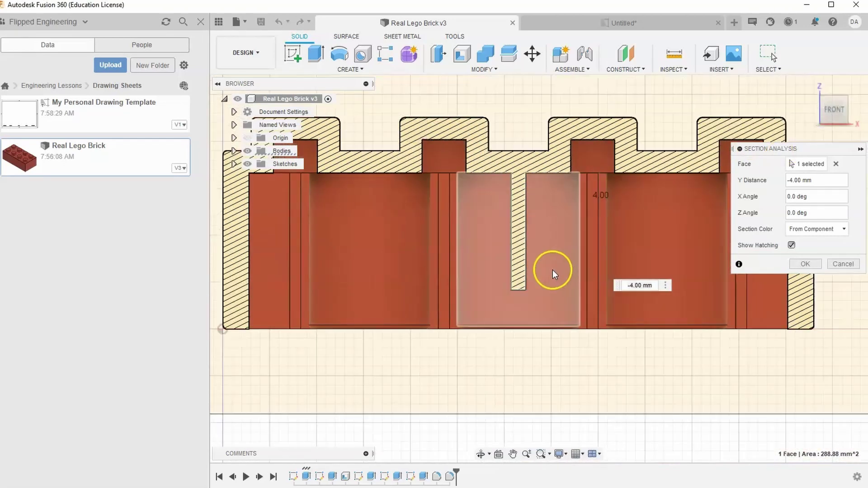
left_click(647, 26)
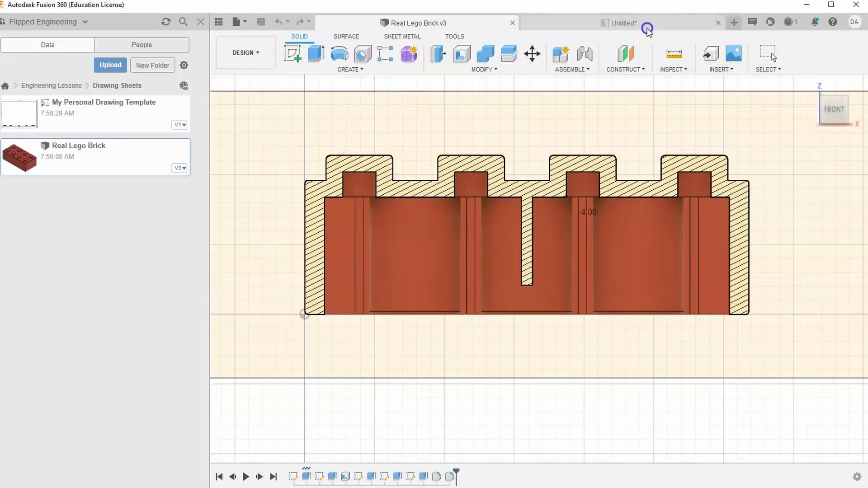
Delete the section analysis from the Real Lego Brick model
left_click(446, 18)
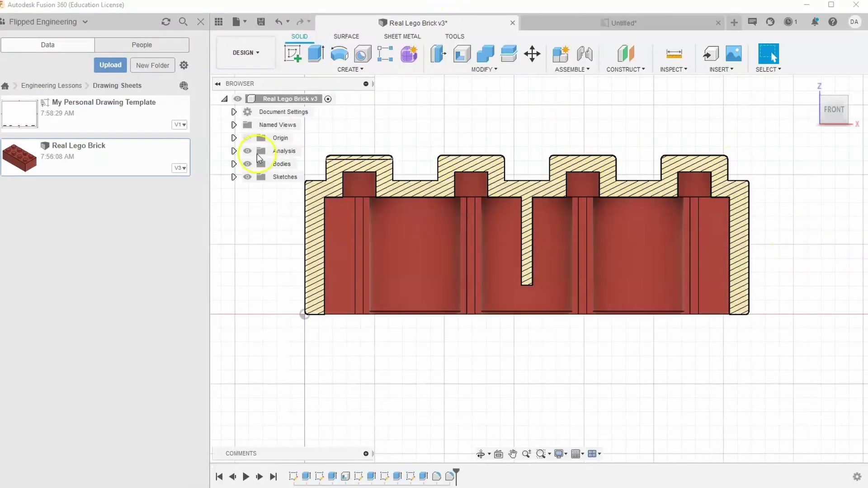
left_click(234, 151)
right_click(299, 164)
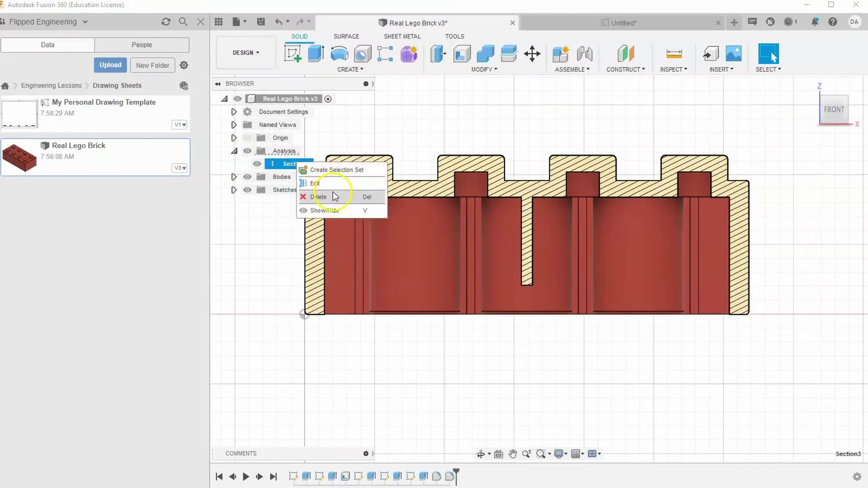
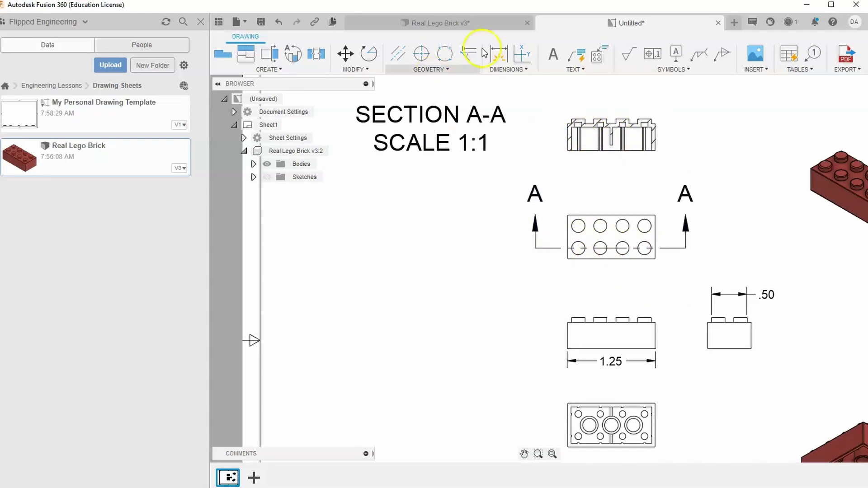
Examine the tubes and ribs on the brick model's underside, and return to the home view
left_click(430, 25)
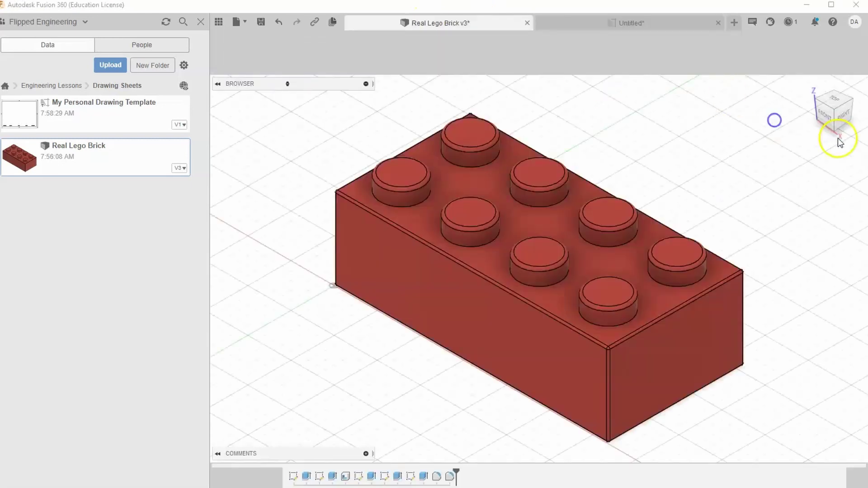
mouse_move(834, 133)
left_mouse_down()
mouse_move(810, 155)
mouse_move(717, 155)
mouse_move(827, 113)
mouse_move(828, 101)
mouse_move(814, 118)
left_mouse_up()
scroll(536, 305, "up", 6)
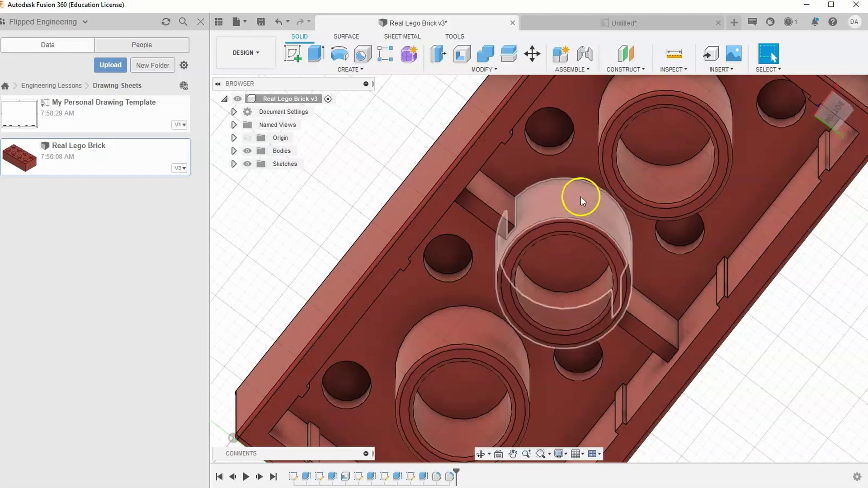
left_click(804, 85)
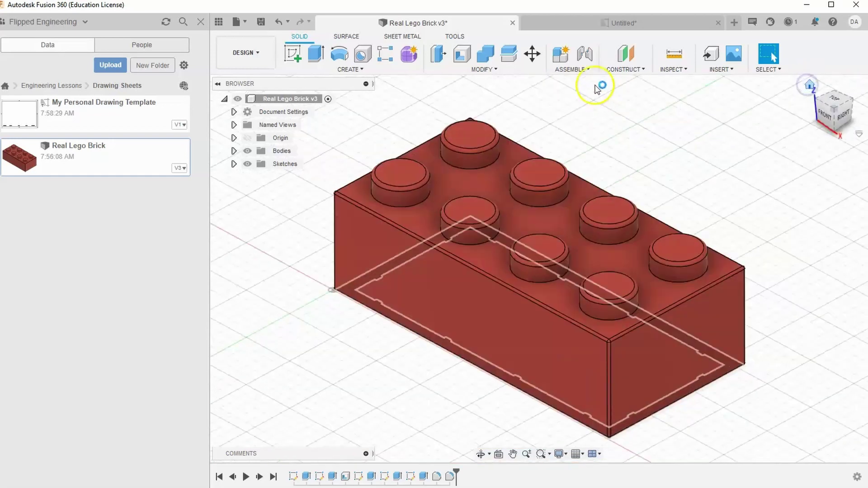
Try a section analysis from the brick's long front face at -8 mm and -3 mm, viewing the cut from the front
left_click(670, 70)
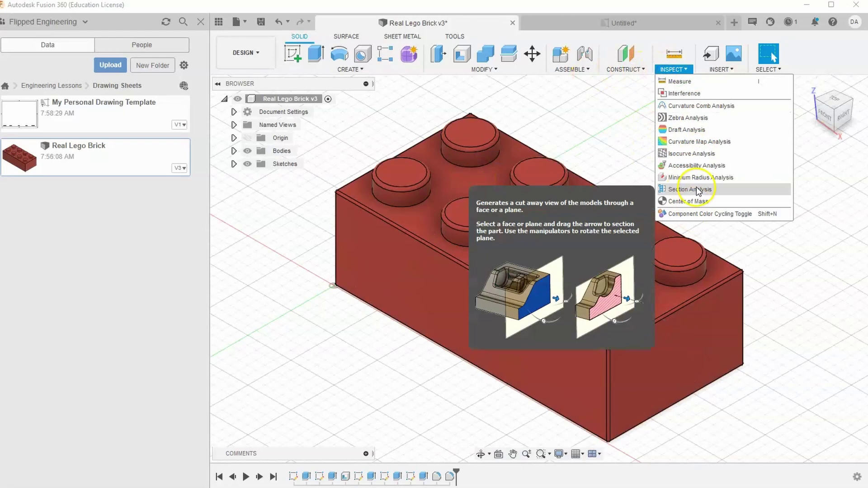
left_click(665, 189)
left_click(451, 309)
left_click_drag(428, 322, 497, 293)
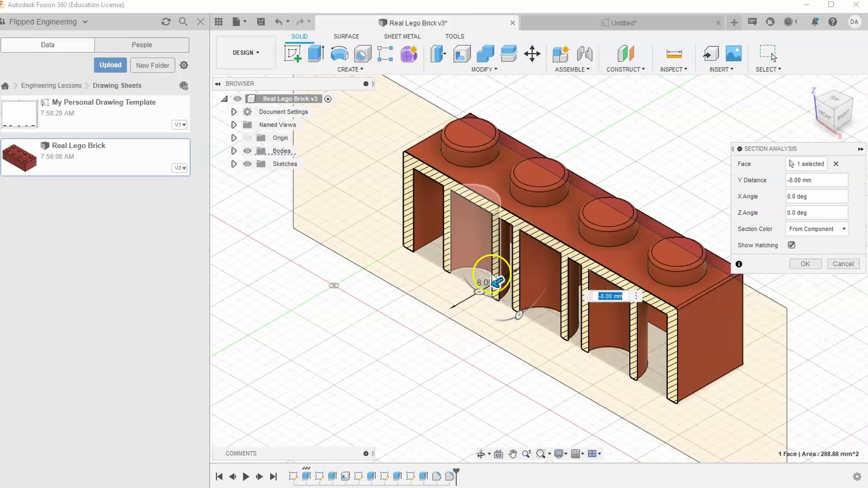
left_click_drag(497, 284, 456, 305)
left_click(433, 323)
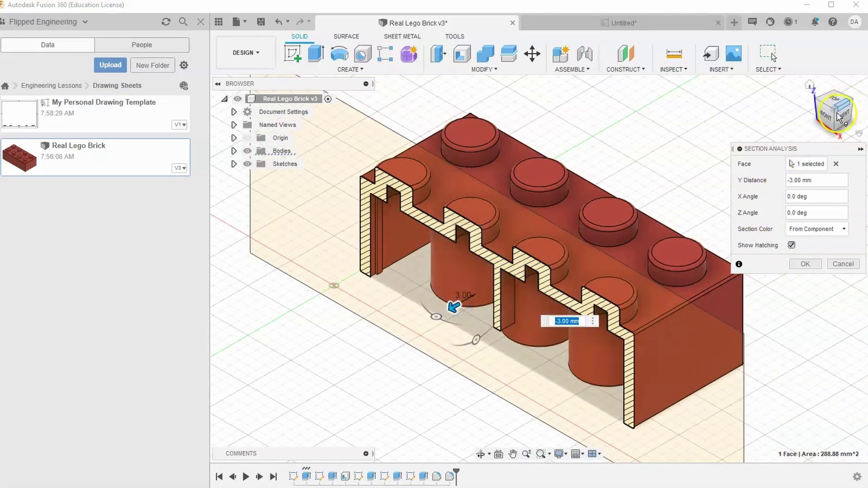
left_click(683, 391)
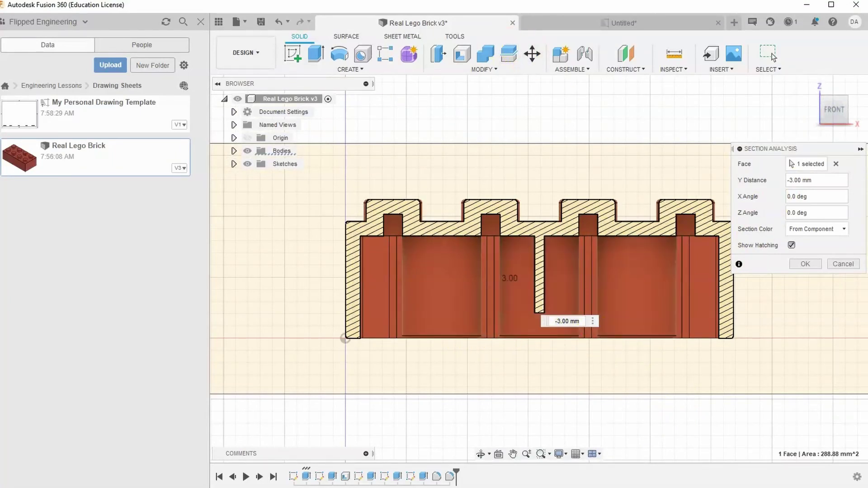
left_click(845, 264)
left_click(808, 84)
Switch to the untitled drawing and dimension the horizontal distance from the left inner wall to the central rib, placed below section view A-A
left_click(632, 22)
mouse_move(644, 143)
middle_mouse_down()
mouse_move(613, 167)
mouse_move(581, 155)
middle_mouse_up()
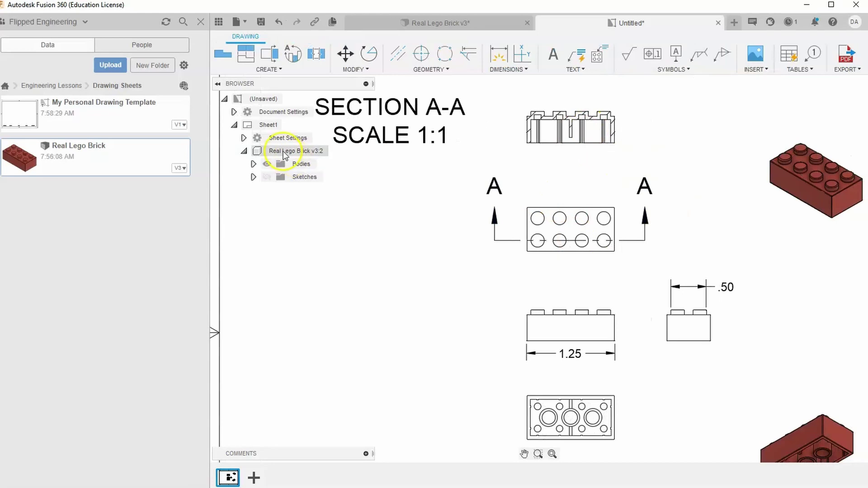
left_click(496, 59)
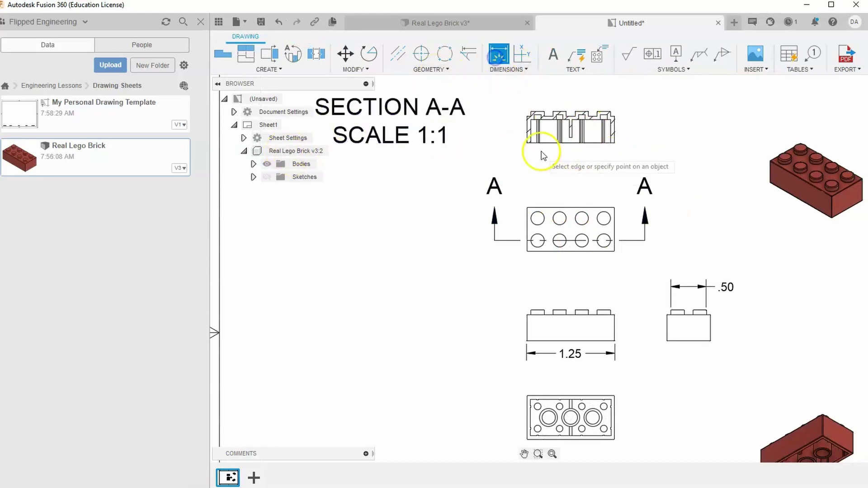
scroll(541, 155, "up", 5)
middle_click_drag(597, 160, 580, 210)
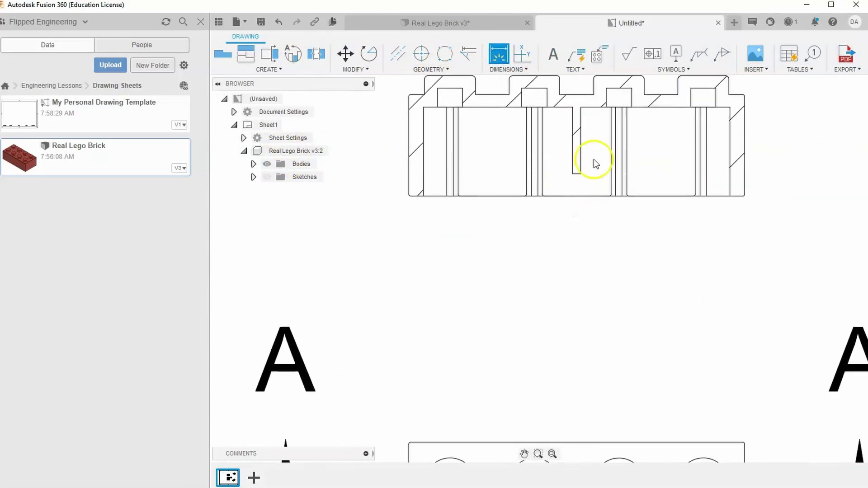
scroll(591, 163, "up", 4)
scroll(583, 194, "down", 4)
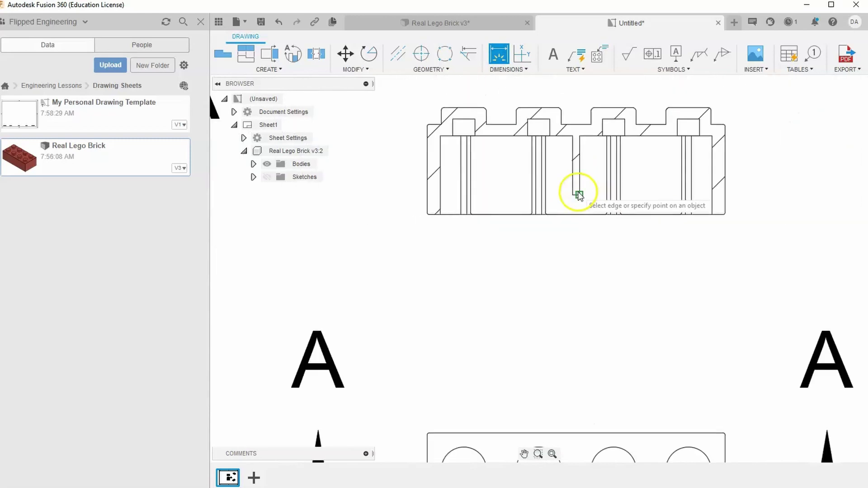
scroll(571, 185, "up", 3)
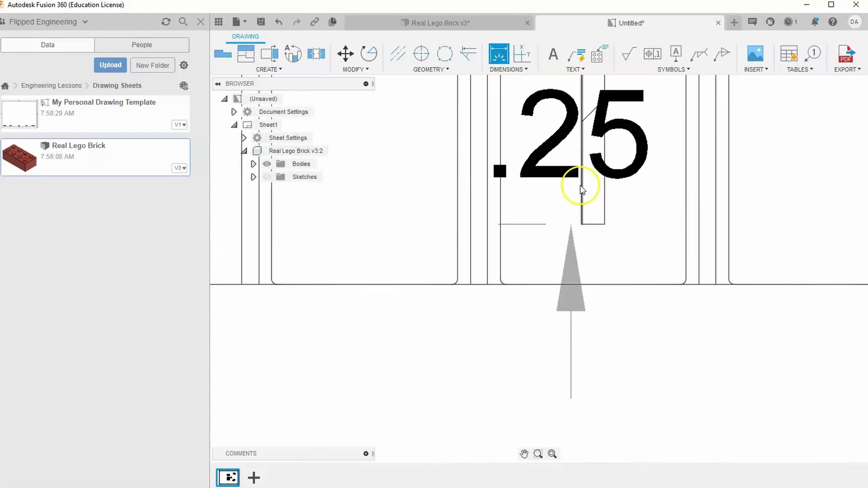
scroll(563, 207, "down", 2)
left_click(510, 184)
scroll(470, 194, "down", 3)
scroll(411, 196, "up", 1)
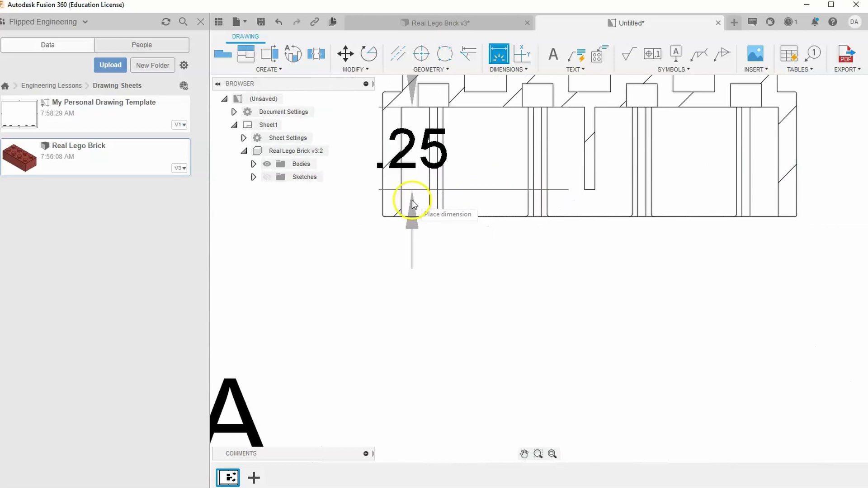
left_click(400, 193)
left_click(461, 270)
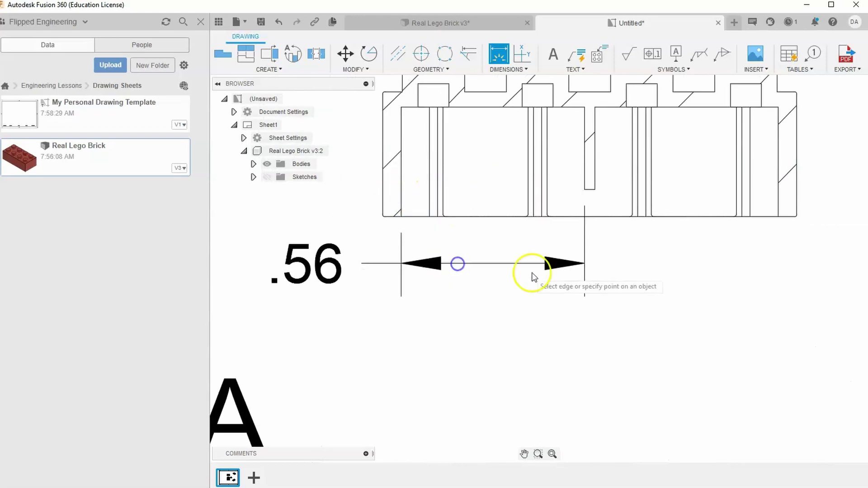
scroll(556, 283, "down", 4)
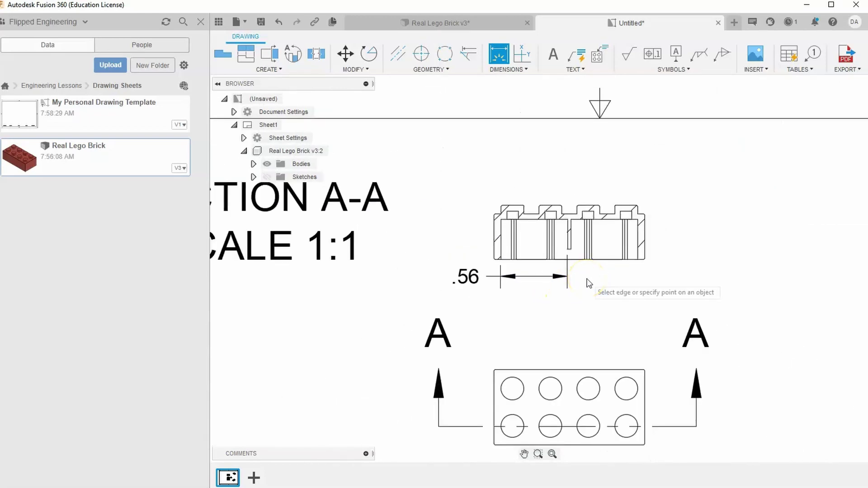
scroll(590, 271, "down", 4)
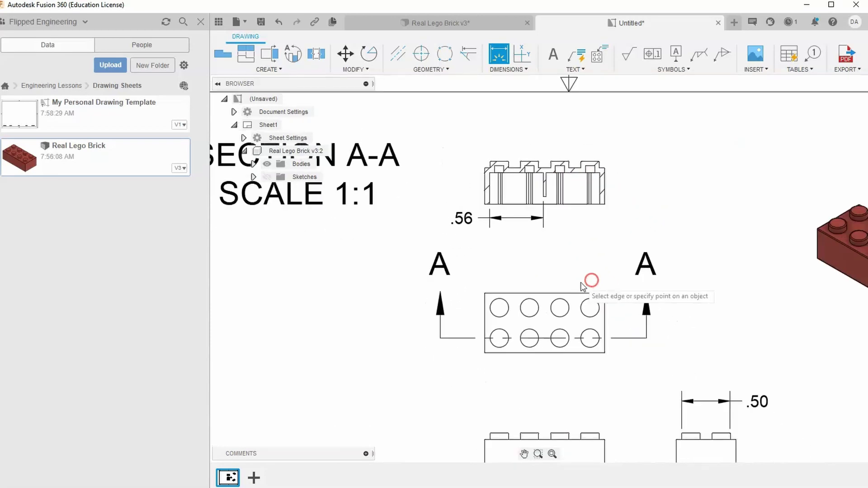
right_click(603, 251)
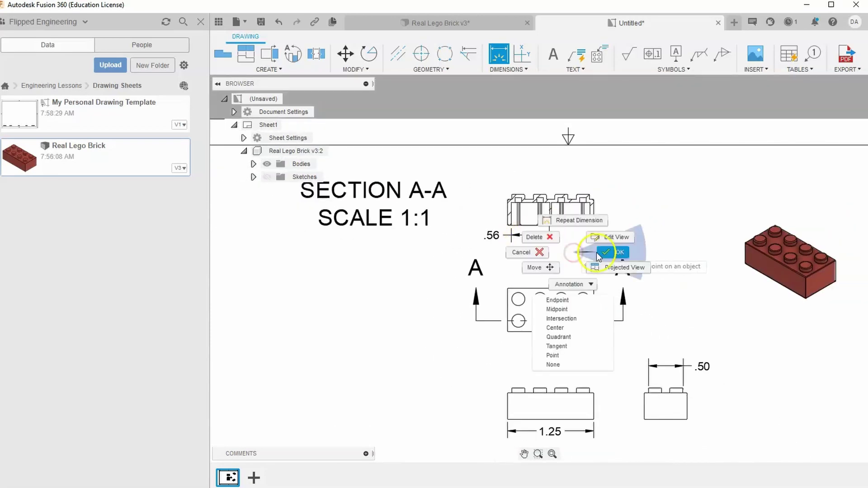
key("Escape")
scroll(501, 295, "down", 1)
scroll(501, 295, "down", 1)
mouse_move(691, 457)
middle_mouse_down()
mouse_move(632, 258)
mouse_move(651, 288)
middle_mouse_up()
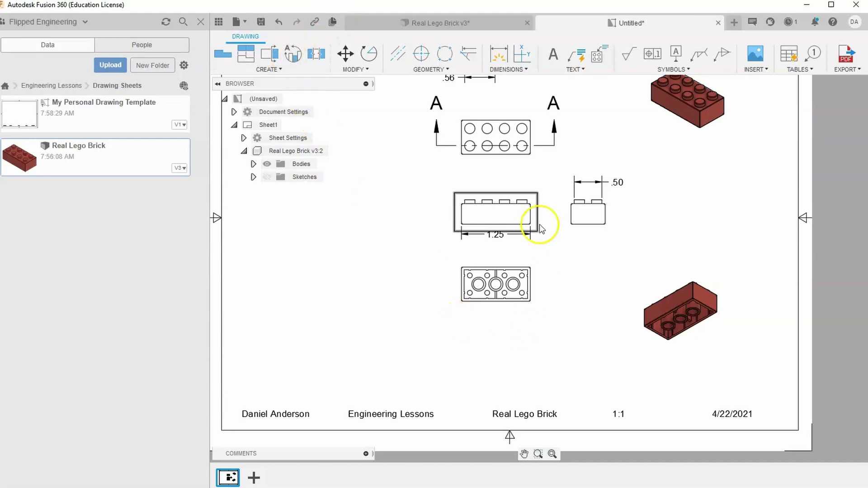
scroll(520, 290, "up", 4)
scroll(507, 283, "up", 6)
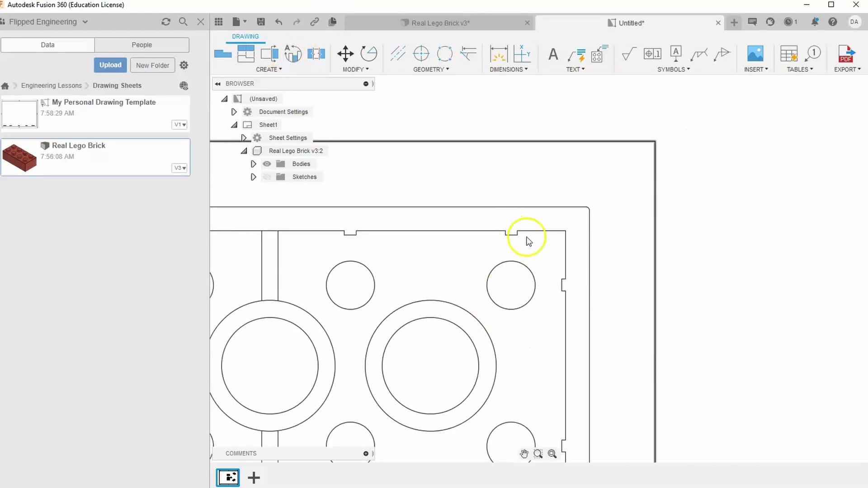
left_click(506, 42)
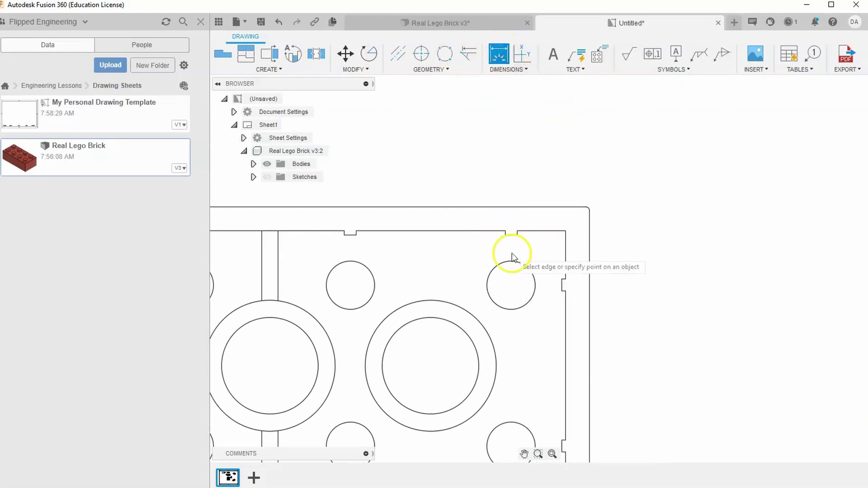
left_click(505, 233)
left_click(518, 233)
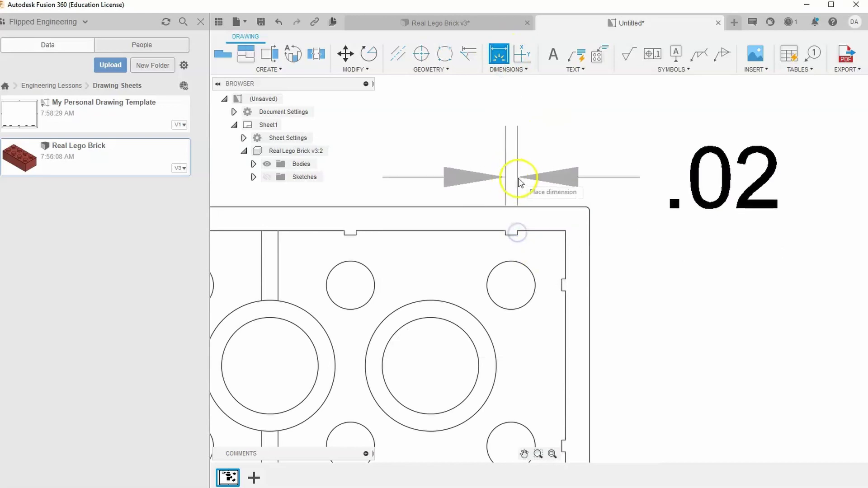
scroll(528, 186, "down", 1)
scroll(528, 185, "down", 5)
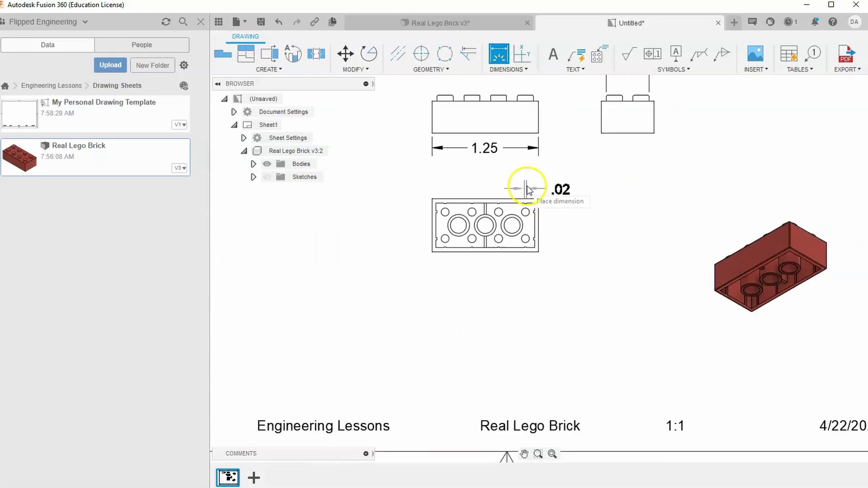
right_click(518, 204)
left_click(465, 202)
scroll(525, 226, "down", 4)
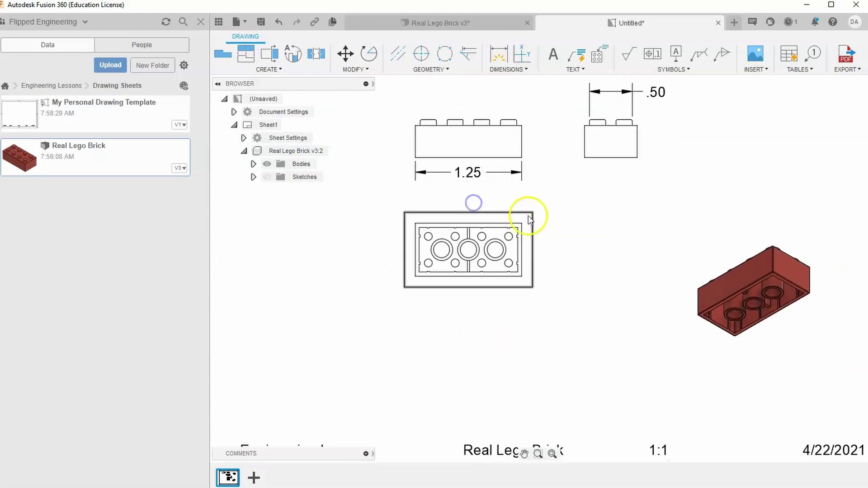
Start a detail view of the brick's underside view, with a circular boundary centred on the small upper-edge tab nearest the upper-right corner
middle_click(510, 237)
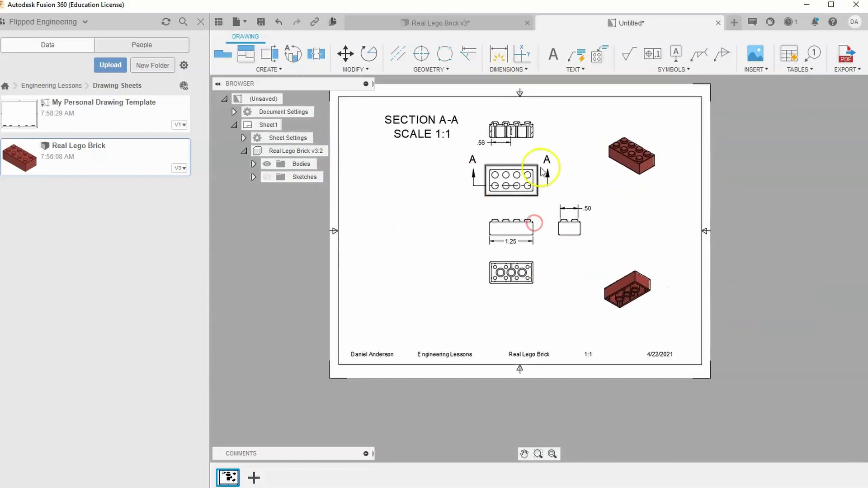
scroll(563, 235, "up", 2)
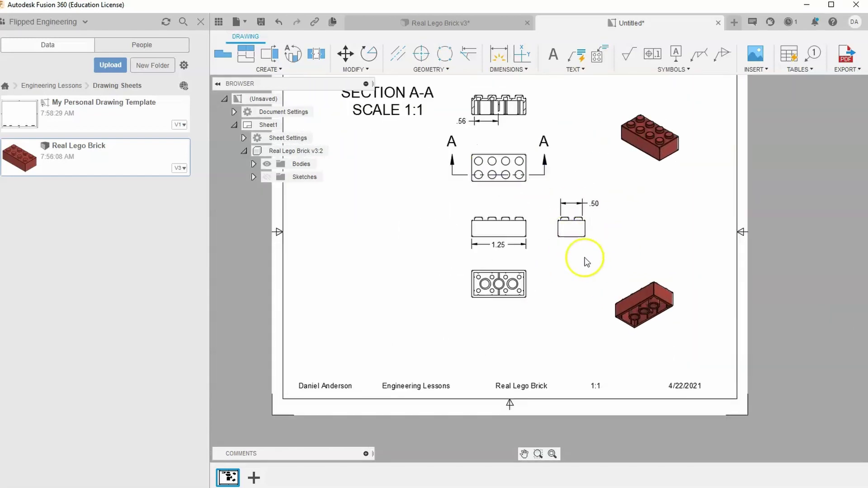
middle_click_drag(658, 250, 642, 260)
scroll(584, 266, "up", 2)
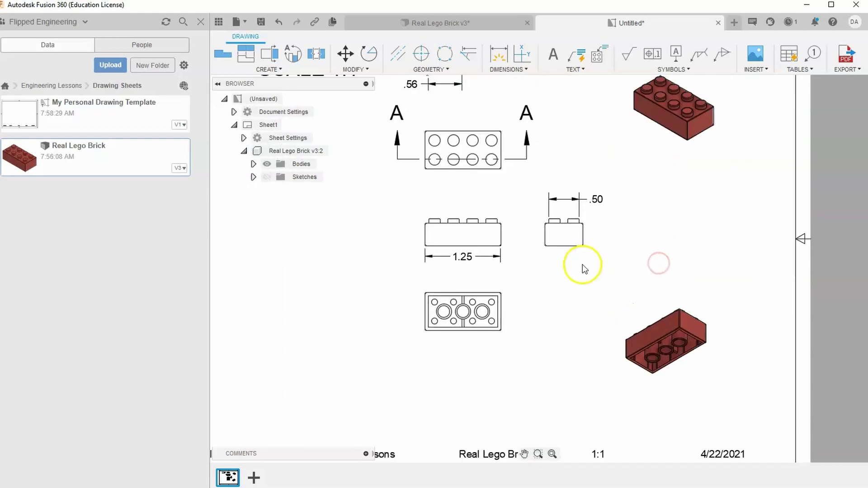
left_click(293, 56)
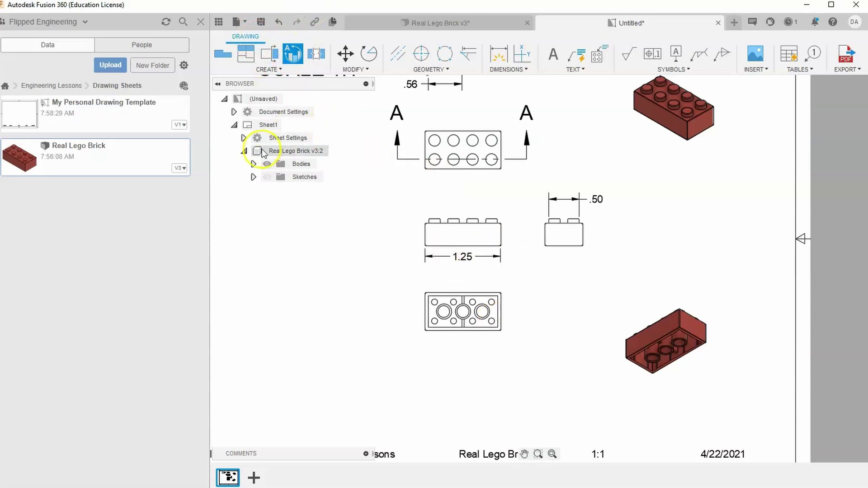
left_click(491, 300)
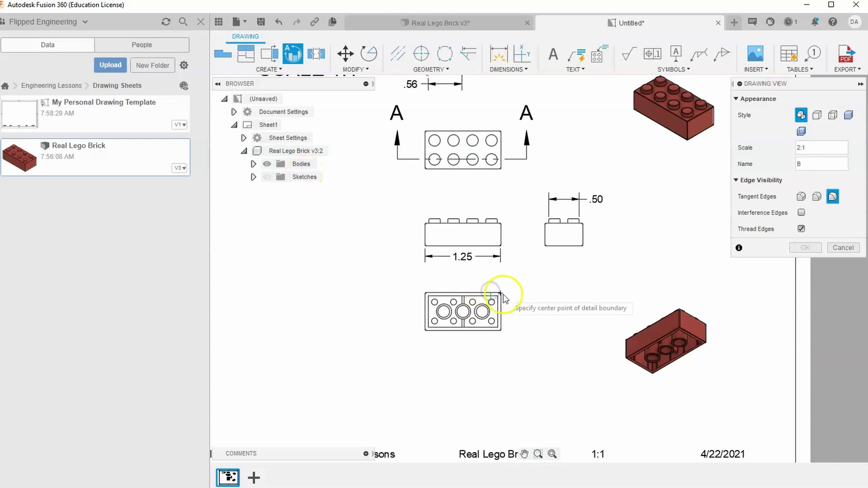
scroll(498, 299, "up", 5)
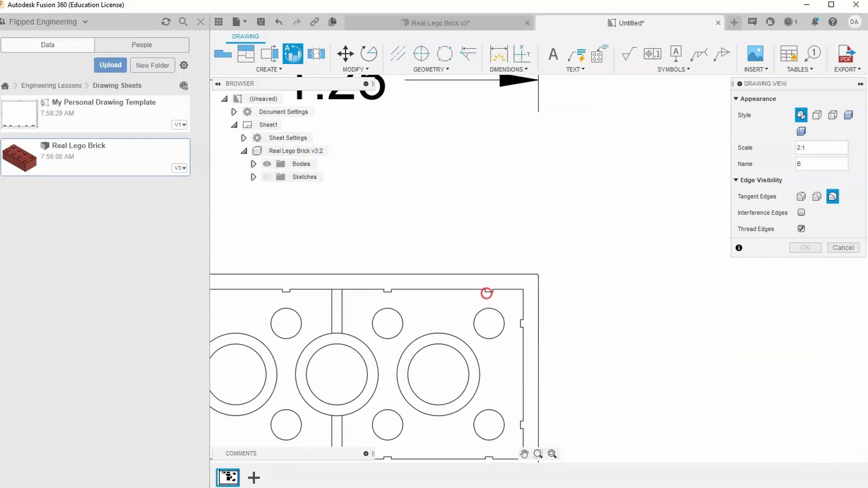
scroll(486, 293, "up", 2)
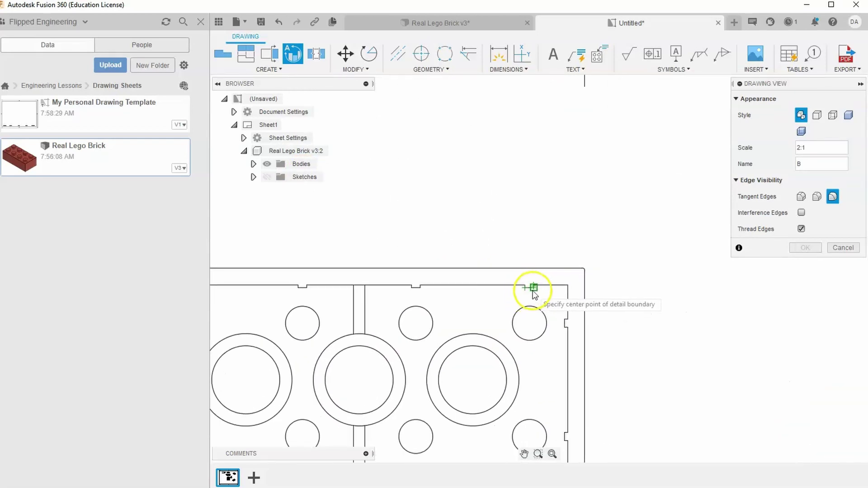
scroll(531, 293, "up", 1)
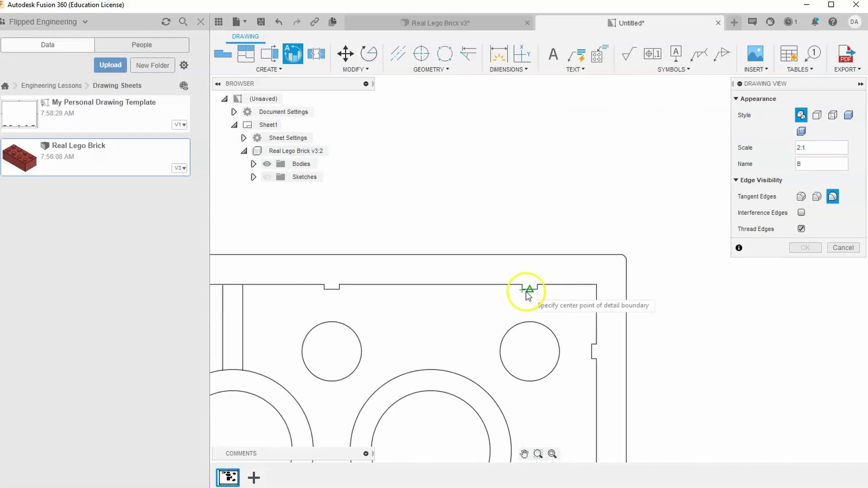
left_click(531, 289)
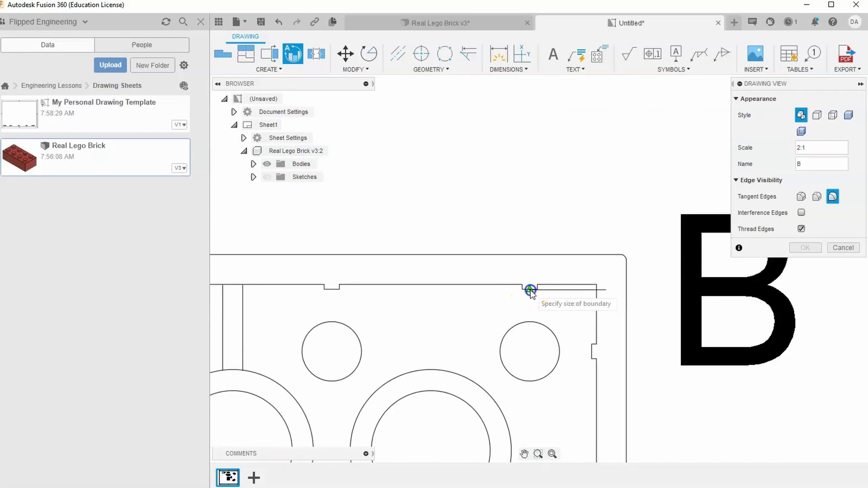
scroll(648, 237, "down", 2)
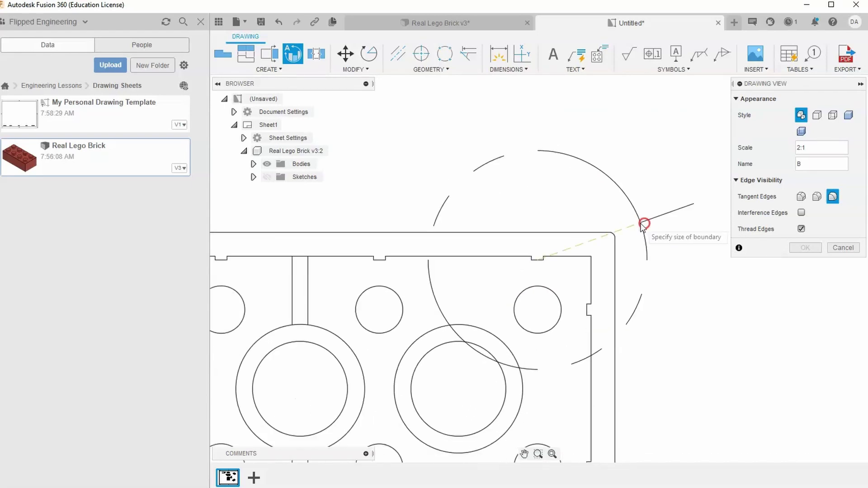
scroll(629, 234, "down", 2)
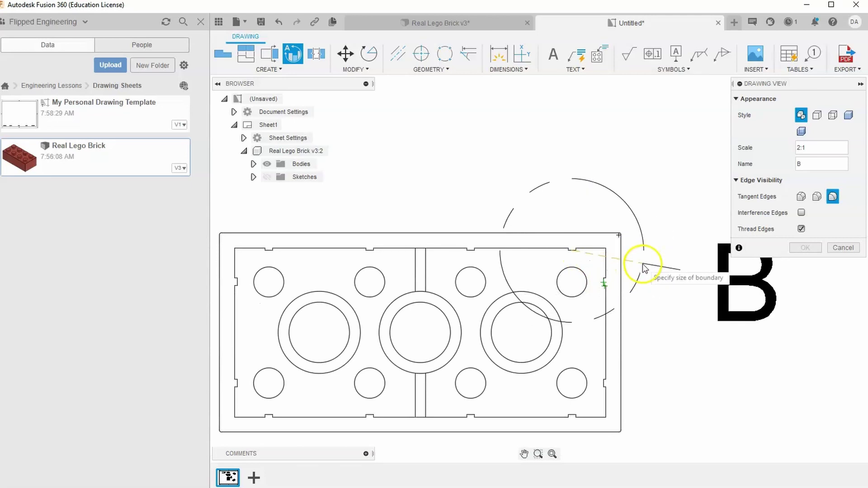
left_click(623, 266)
Place detail view B at 2:1 scale in the empty sheet area left of the underside view, and finish the view
scroll(606, 262, "down", 3)
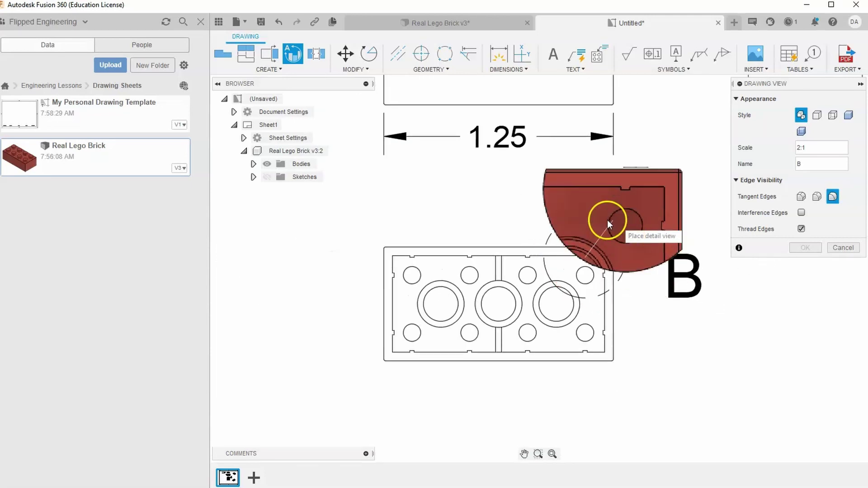
scroll(543, 257, "down", 2)
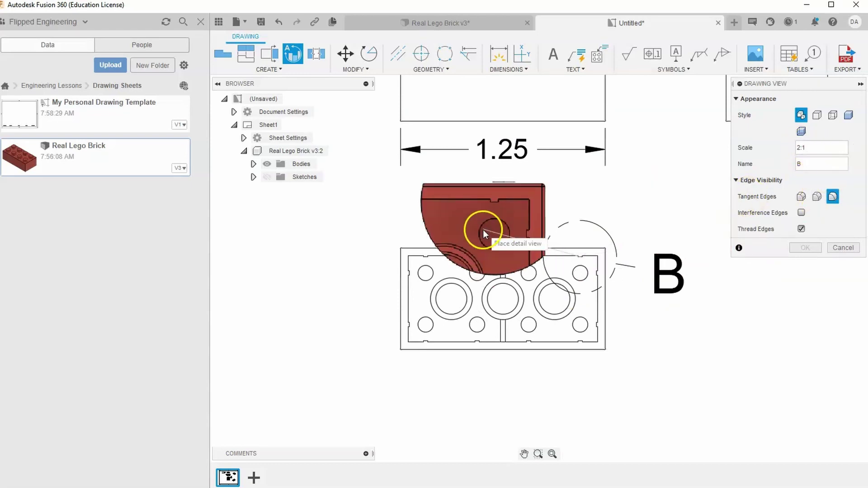
middle_click_drag(480, 228, 737, 228)
scroll(582, 246, "down", 2)
middle_click_drag(582, 246, 407, 244)
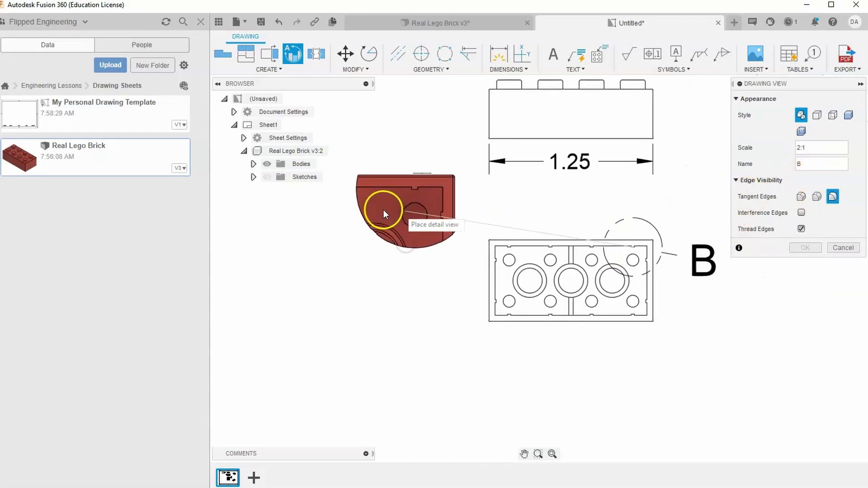
middle_click_drag(331, 268, 439, 244)
scroll(428, 245, "down", 4)
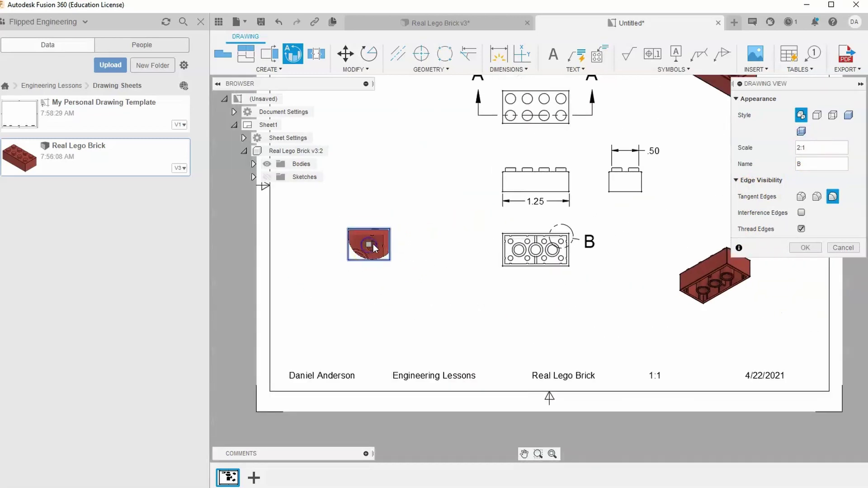
left_click(806, 249)
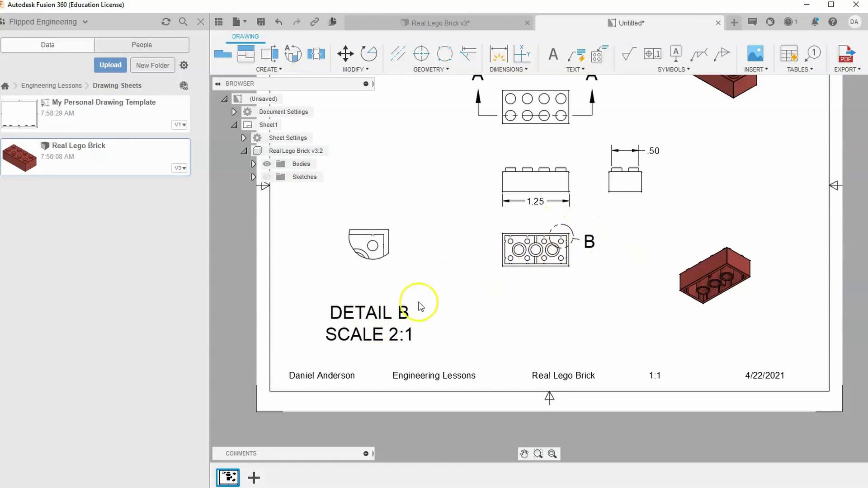
Edit detail view B and set its scale to 4:1
double_click(385, 268)
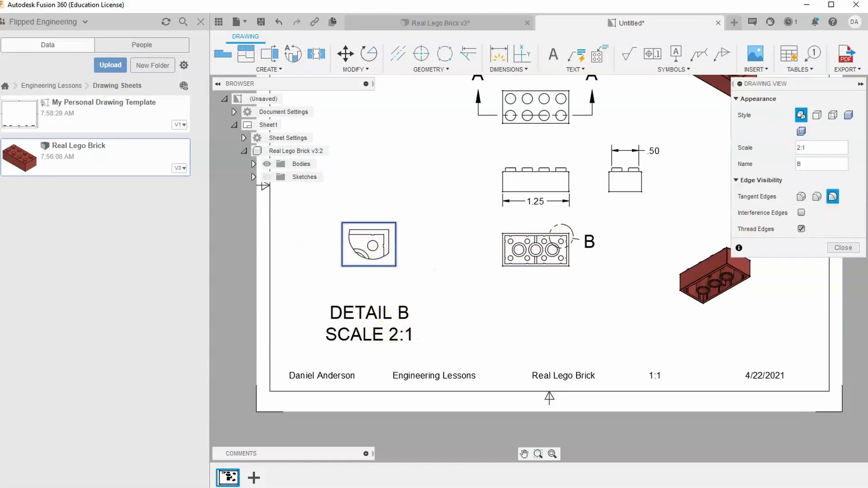
left_click(815, 147)
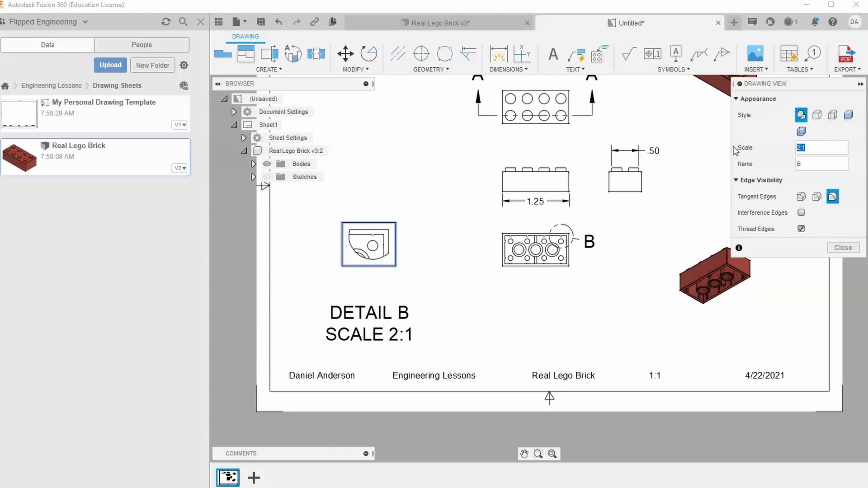
type("4")
key("Return")
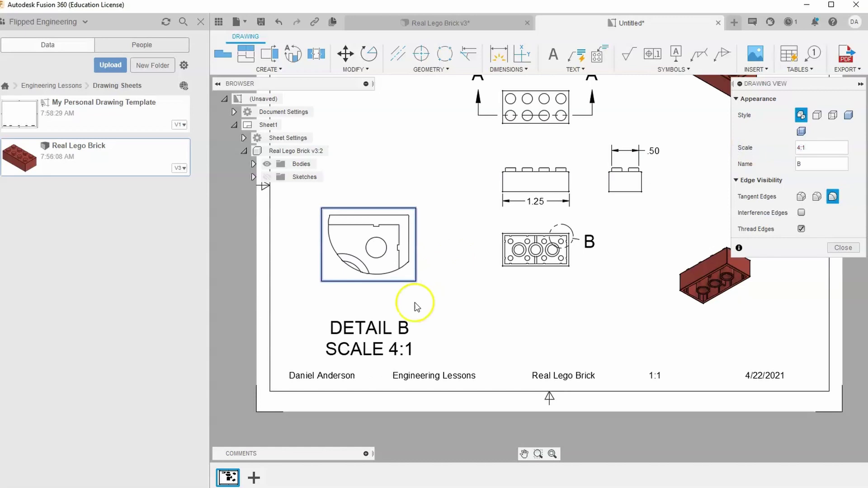
Finish editing detail B and move its name and scale label up, closer beneath the view
left_click(842, 249)
scroll(337, 289, "down", 2)
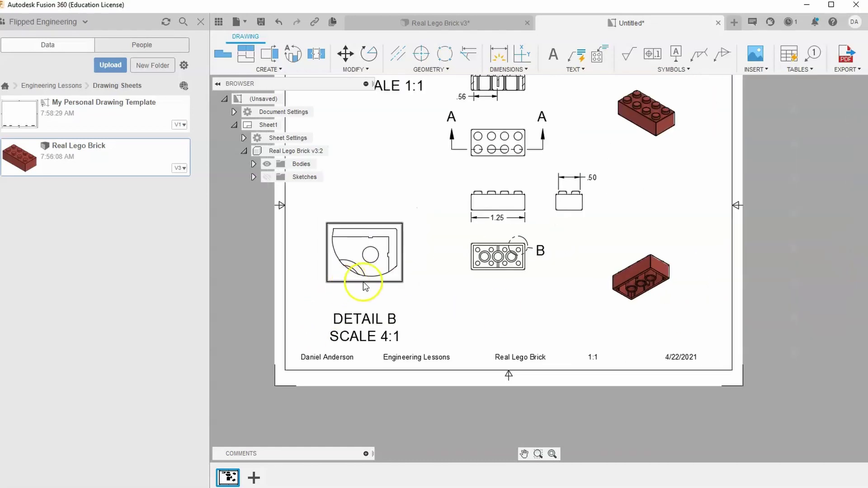
left_click(375, 319)
left_click(375, 319)
left_click(371, 305)
left_click(460, 307)
Dimension the height of the small upper-edge tab in detail view B, placed to the right of the view, and finish dimensioning
middle_click_drag(584, 306, 565, 334)
scroll(560, 334, "down", 1)
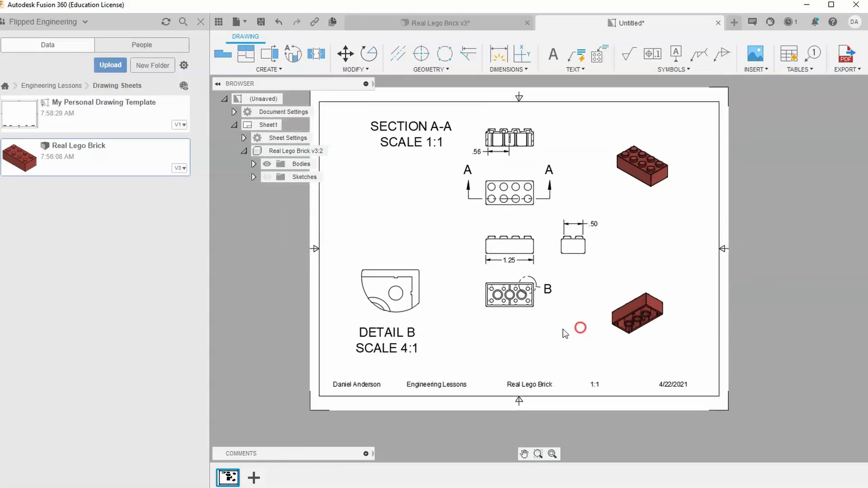
left_click(489, 61)
scroll(396, 289, "up", 8)
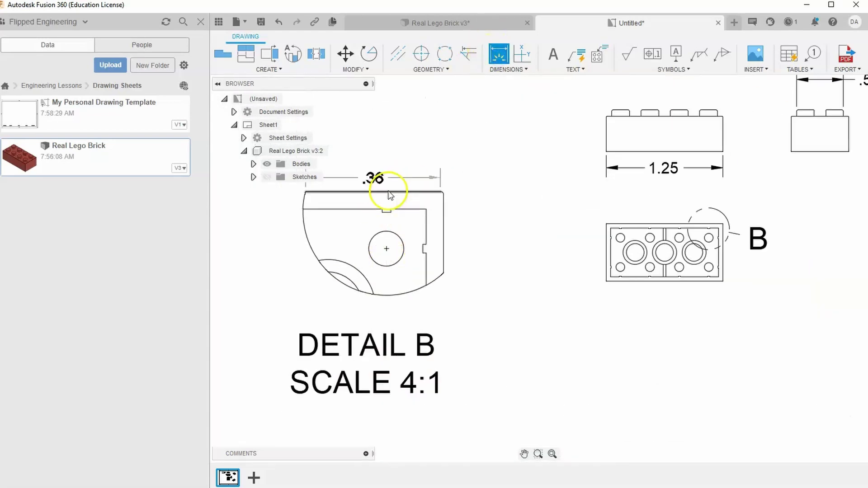
left_click(391, 228)
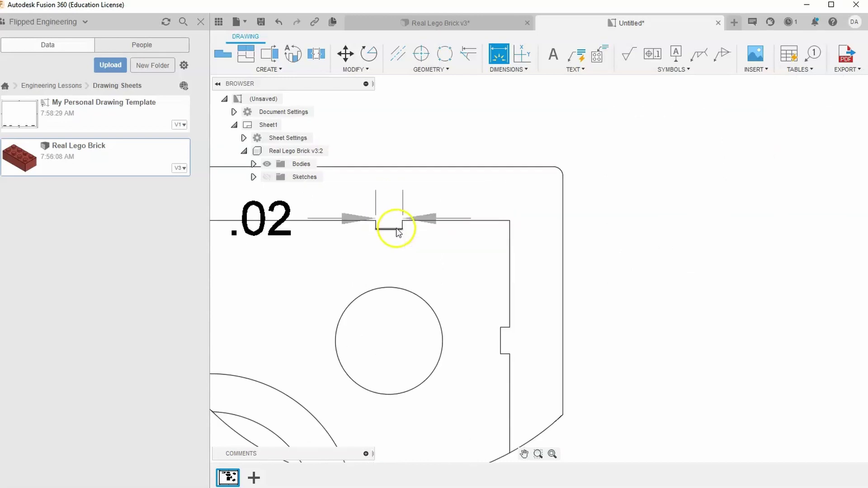
left_click(420, 222)
left_click(623, 232)
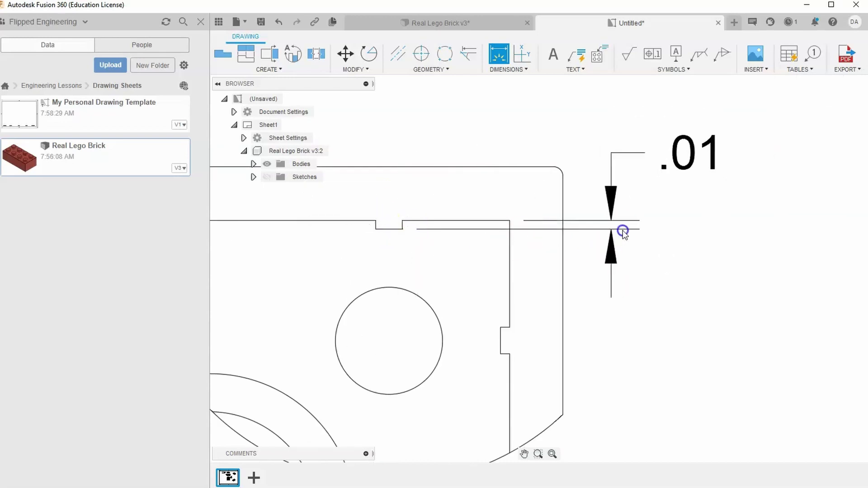
scroll(631, 258, "down", 4)
scroll(642, 275, "down", 3)
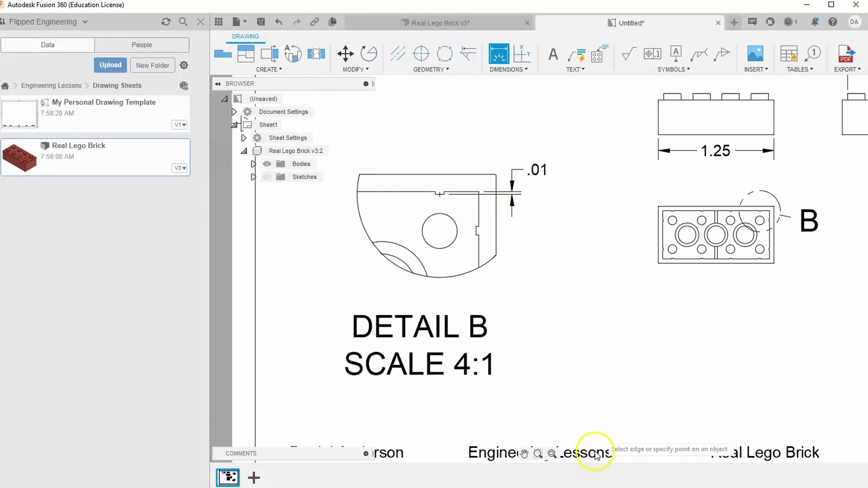
middle_click_drag(603, 343, 459, 289)
scroll(613, 141, "up", 6)
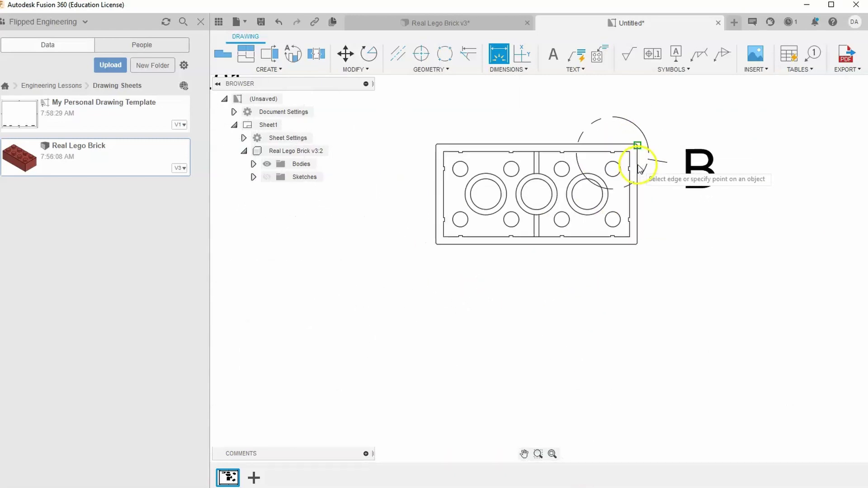
scroll(565, 206, "down", 5)
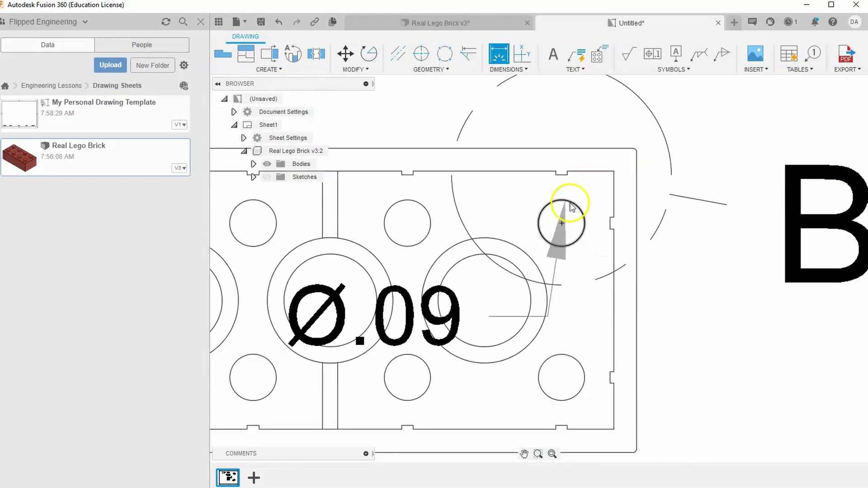
scroll(415, 145, "down", 6)
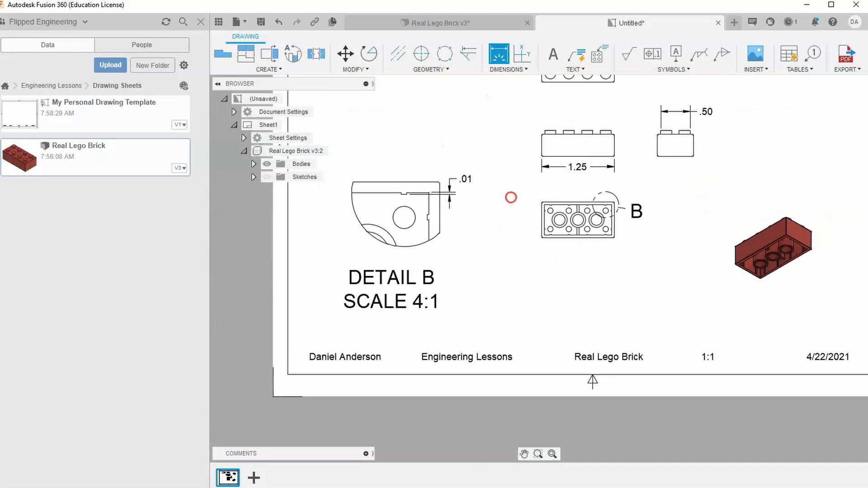
right_click(490, 203)
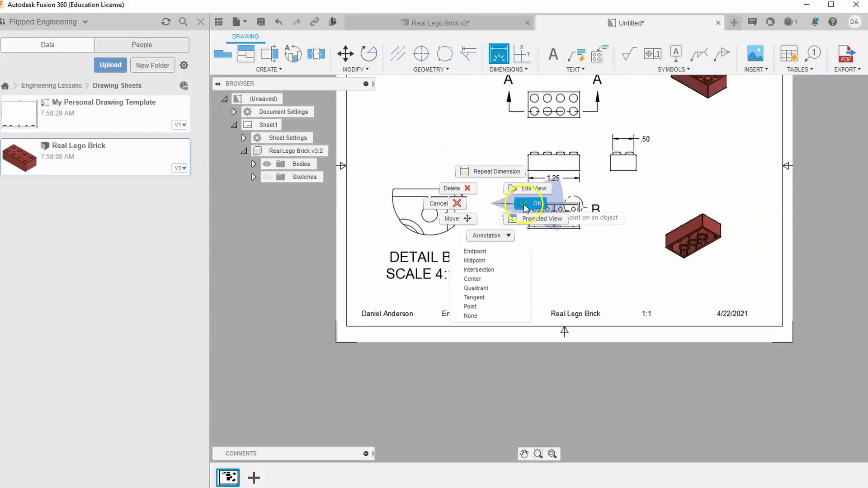
left_click(517, 206)
Save the drawing as Real Lego Brick Drawing in the Engineering Lessons project
scroll(513, 201, "down", 2)
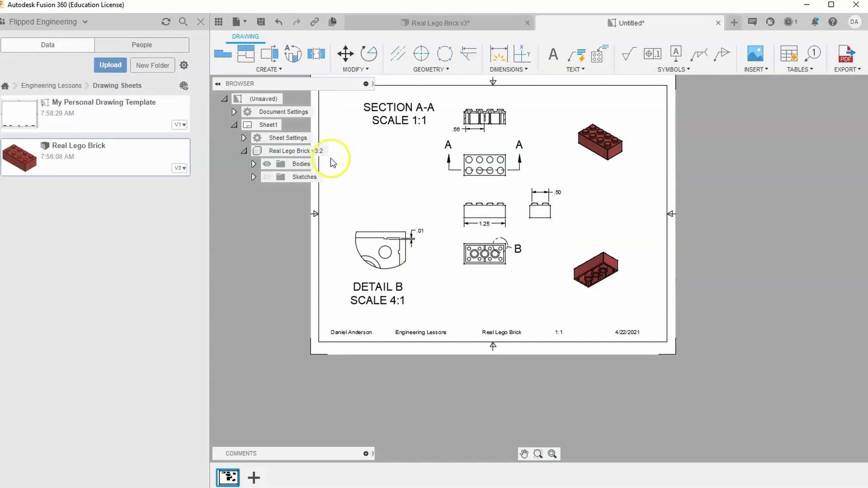
mouse_move(595, 255)
middle_mouse_down()
mouse_move(592, 290)
mouse_move(595, 282)
middle_mouse_up()
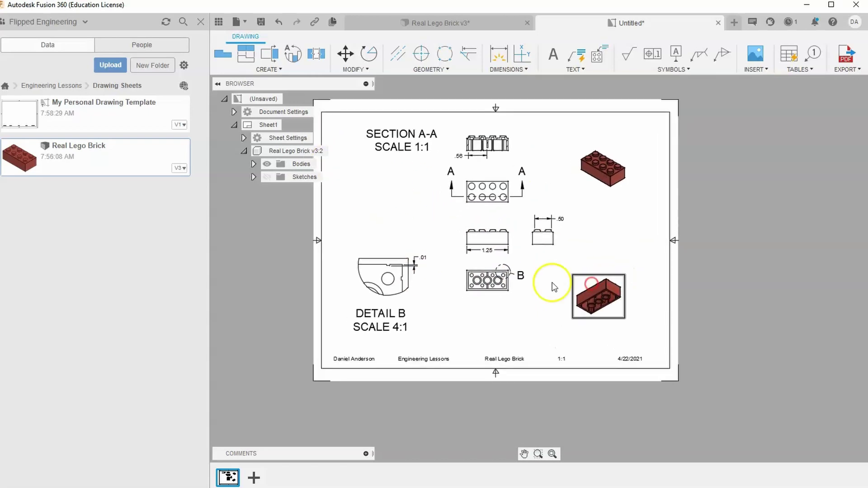
left_click(259, 22)
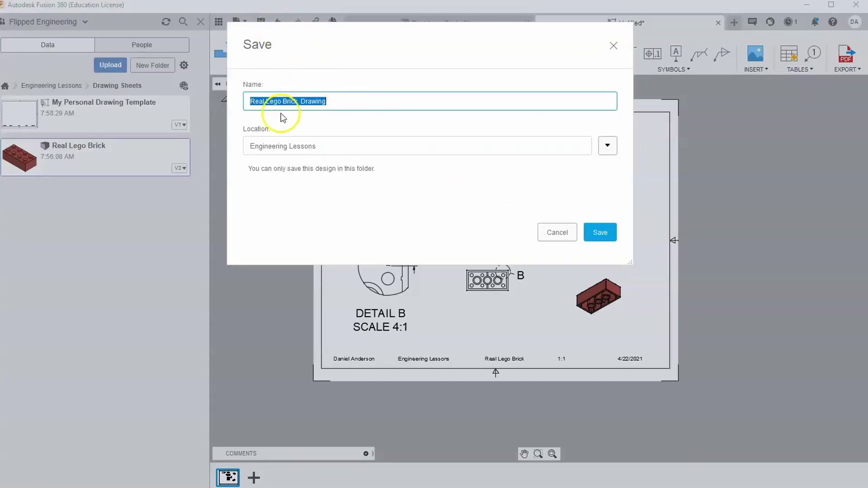
left_click(594, 232)
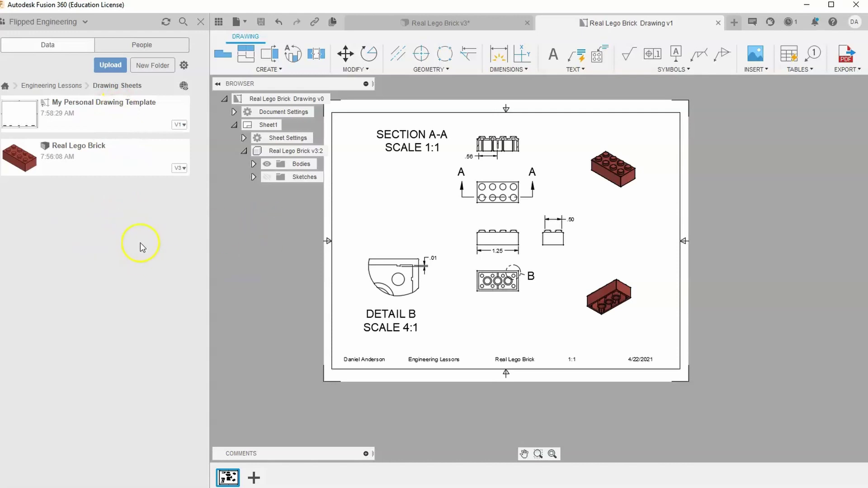
Move the Real Lego Brick Drawing file from the Engineering Lessons root into the Drawing Sheets folder, and open that folder
middle_click_drag(571, 136, 588, 130)
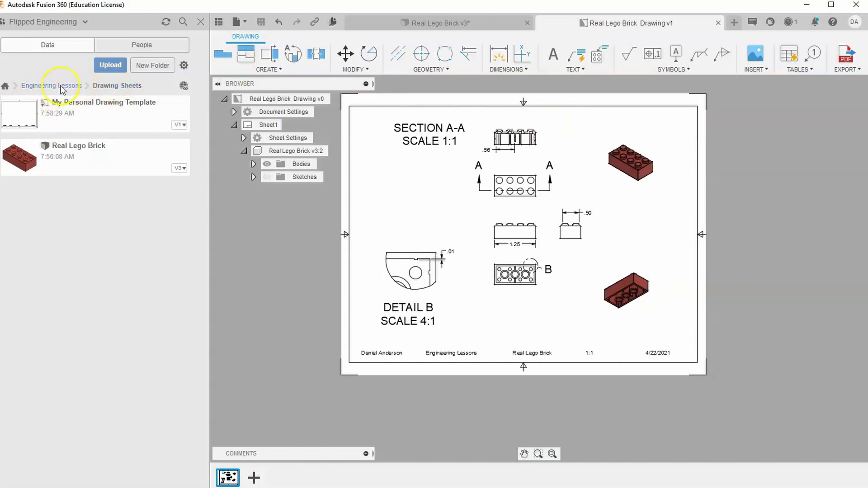
left_click(63, 87)
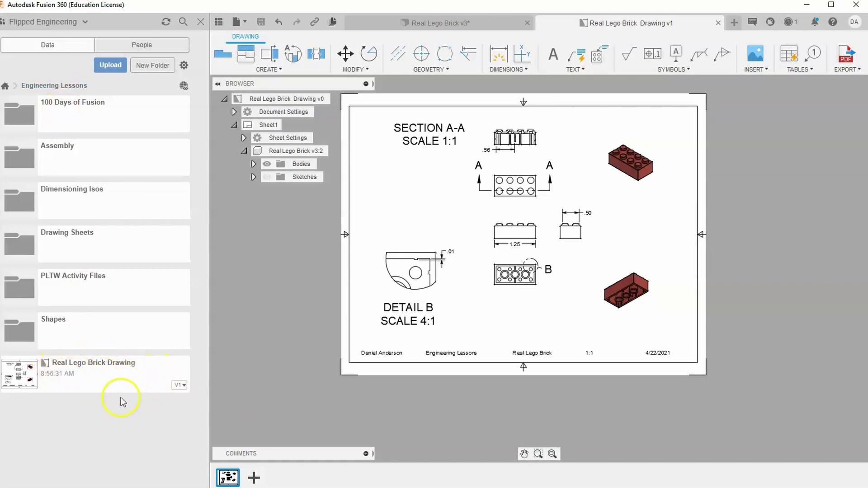
right_click(92, 376)
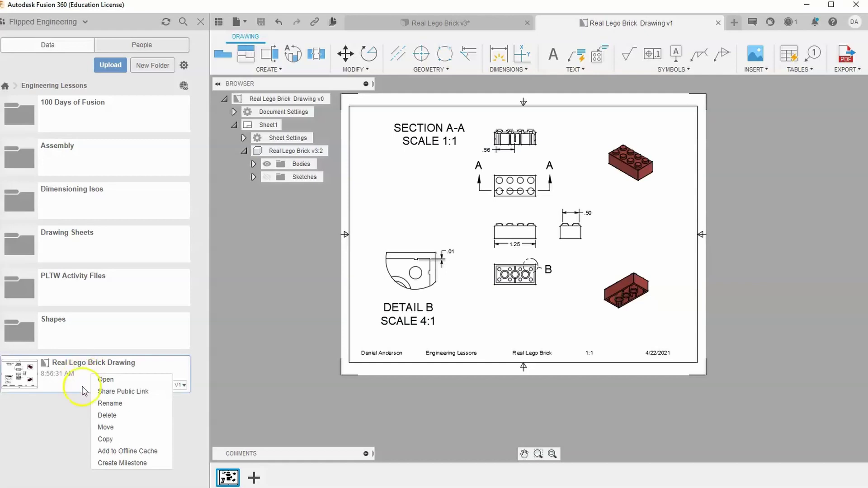
left_click(107, 427)
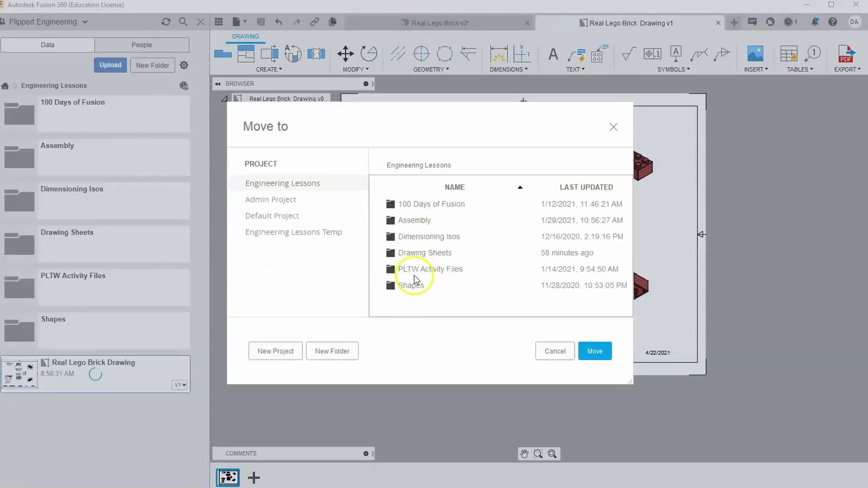
double_click(425, 254)
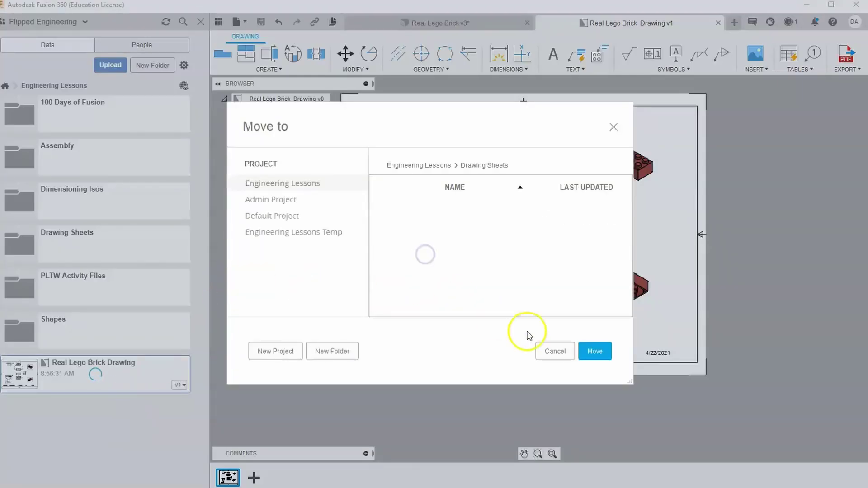
left_click(596, 351)
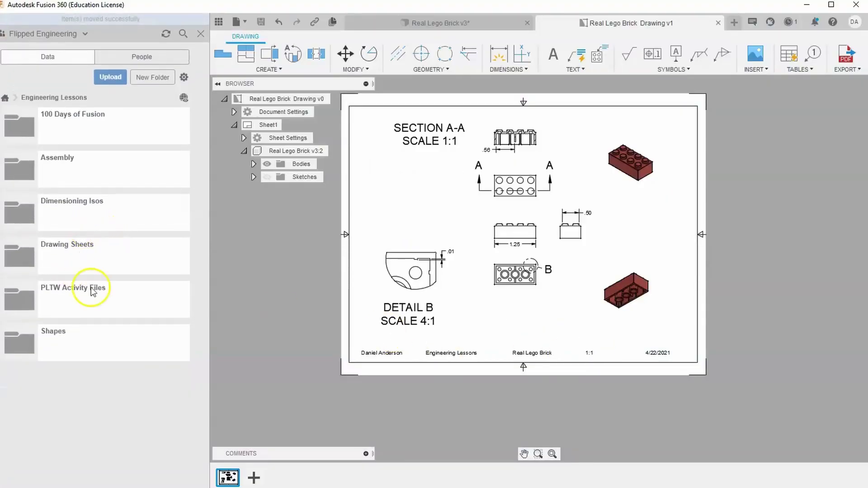
double_click(83, 256)
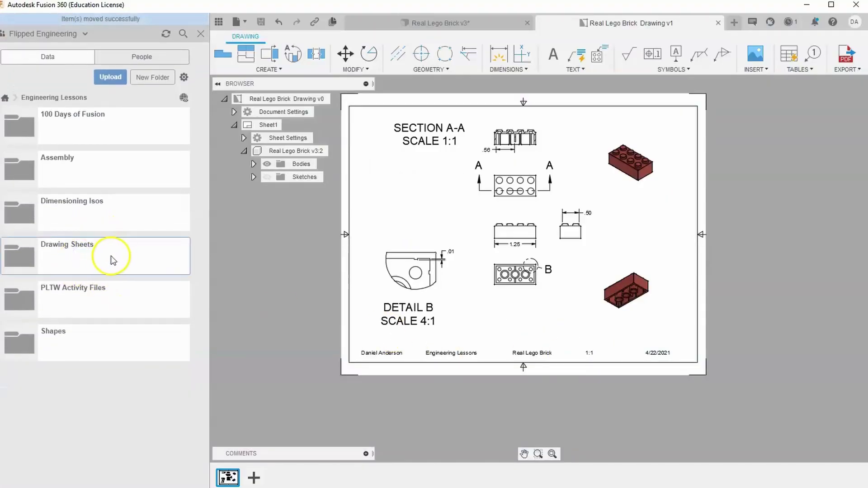